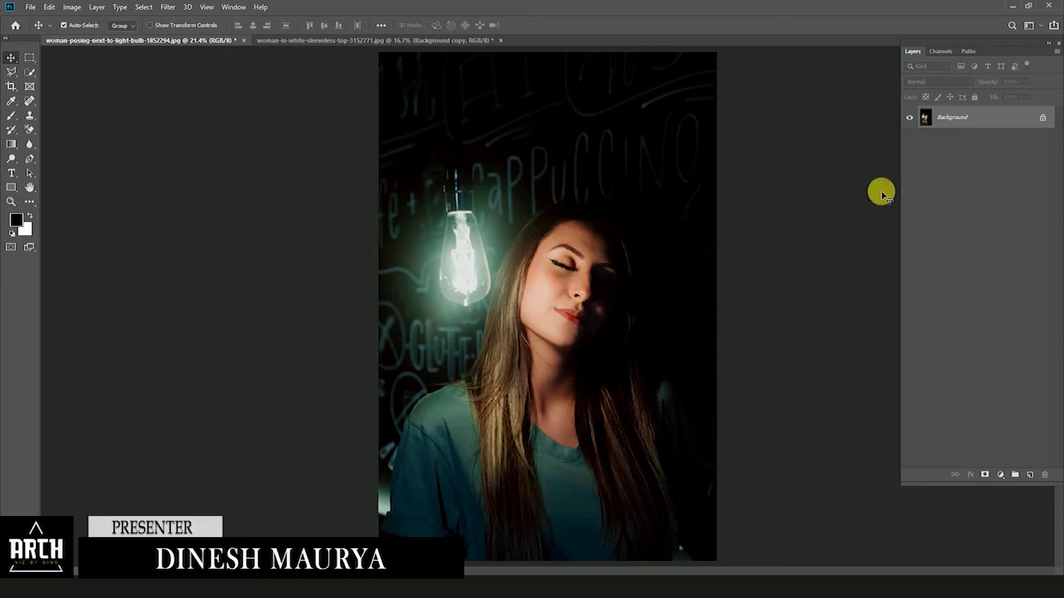
# - Undo a stray empty layer, then duplicate Background into a Background copy layer
pyautogui.click(969, 117)
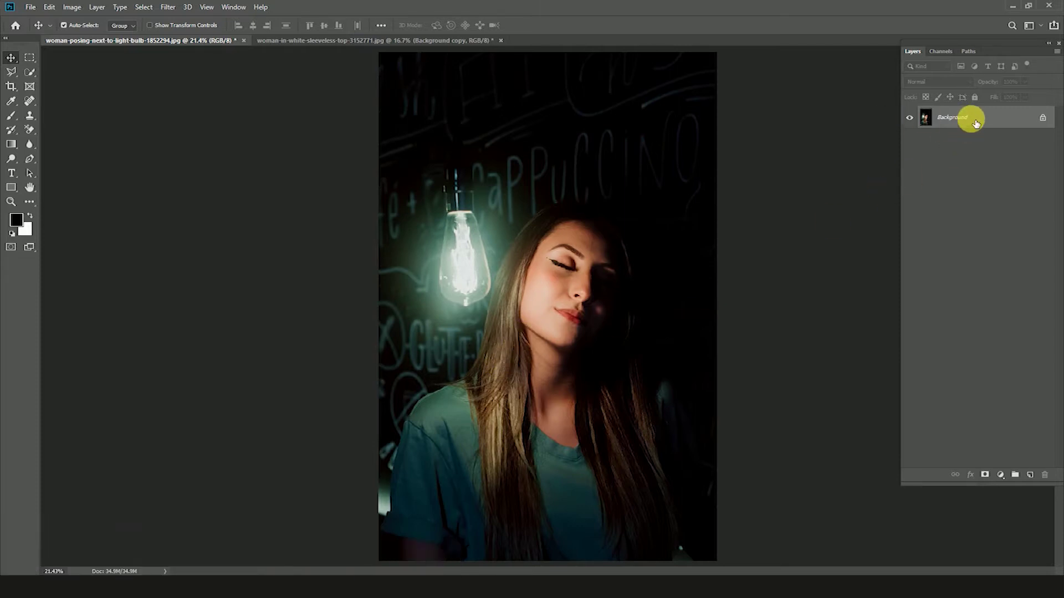
pyautogui.hotkey('ctrl', 'j')
pyautogui.hotkey('ctrl', 'z')
pyautogui.moveTo(973, 117); pyautogui.dragTo(1029, 475)
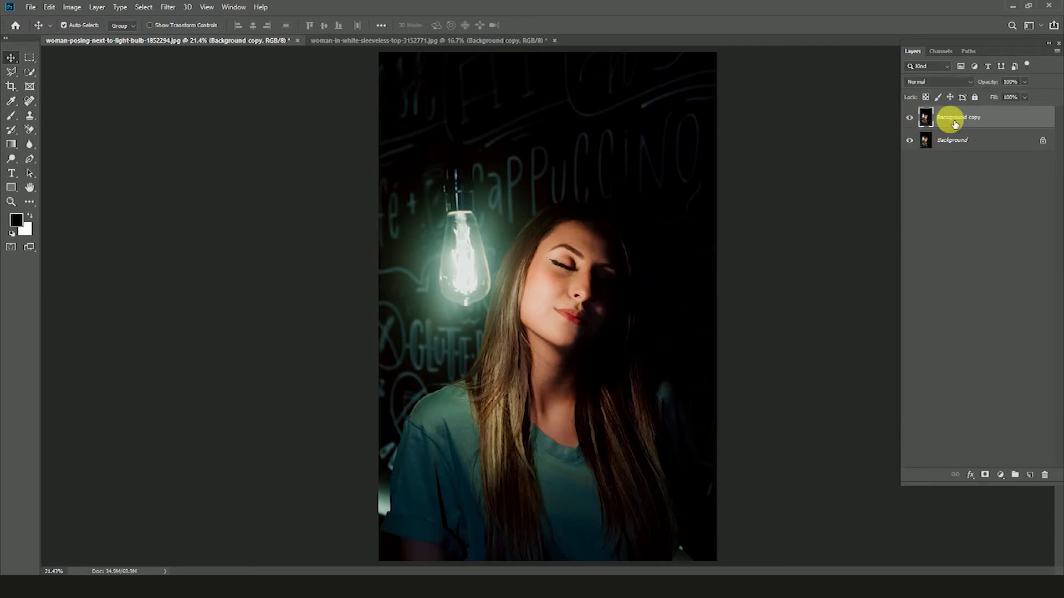
pyautogui.click(1000, 474)
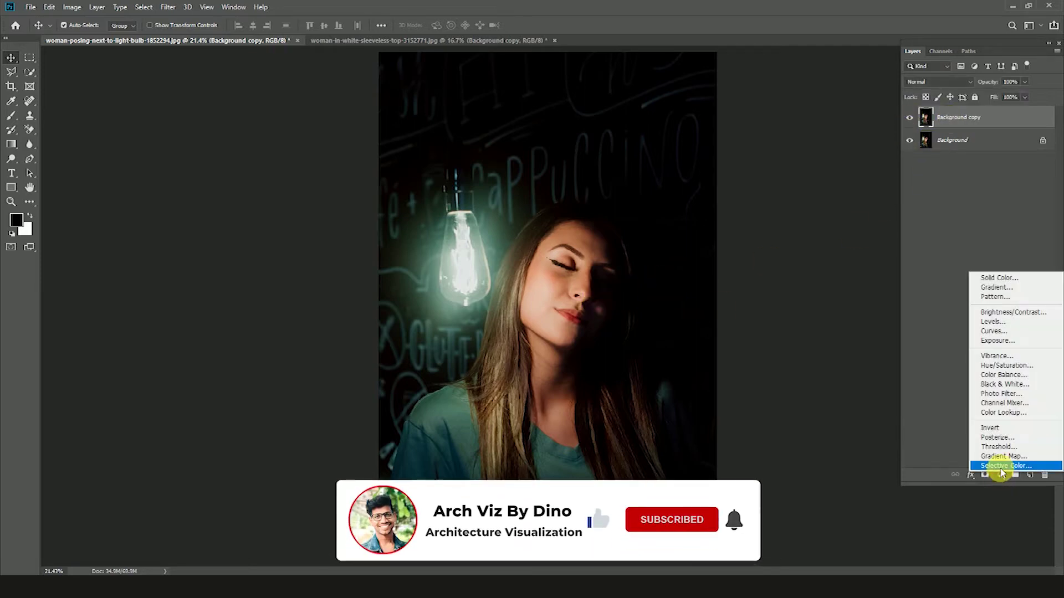
# - Add a Gradient Fill layer and set its left colour stop to bright blue #024fff
pyautogui.click(1000, 288)
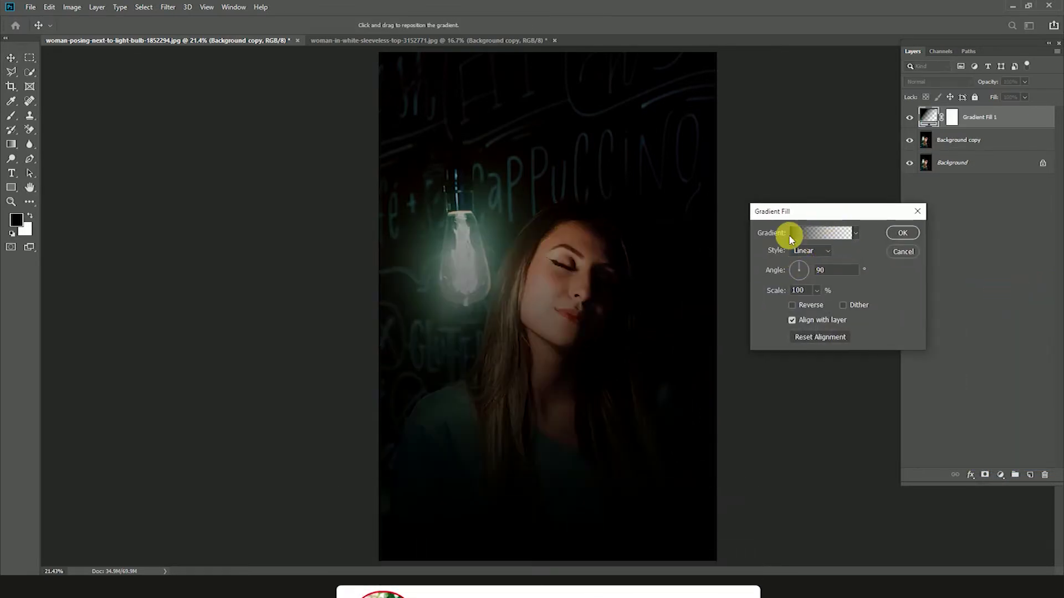
pyautogui.click(794, 236)
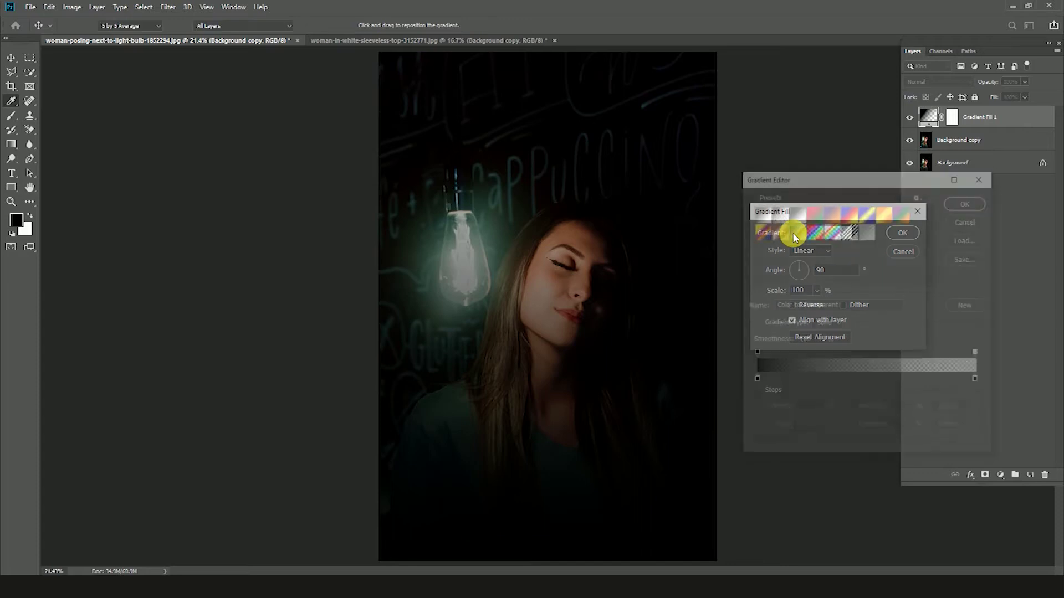
pyautogui.click(755, 380)
pyautogui.click(805, 428)
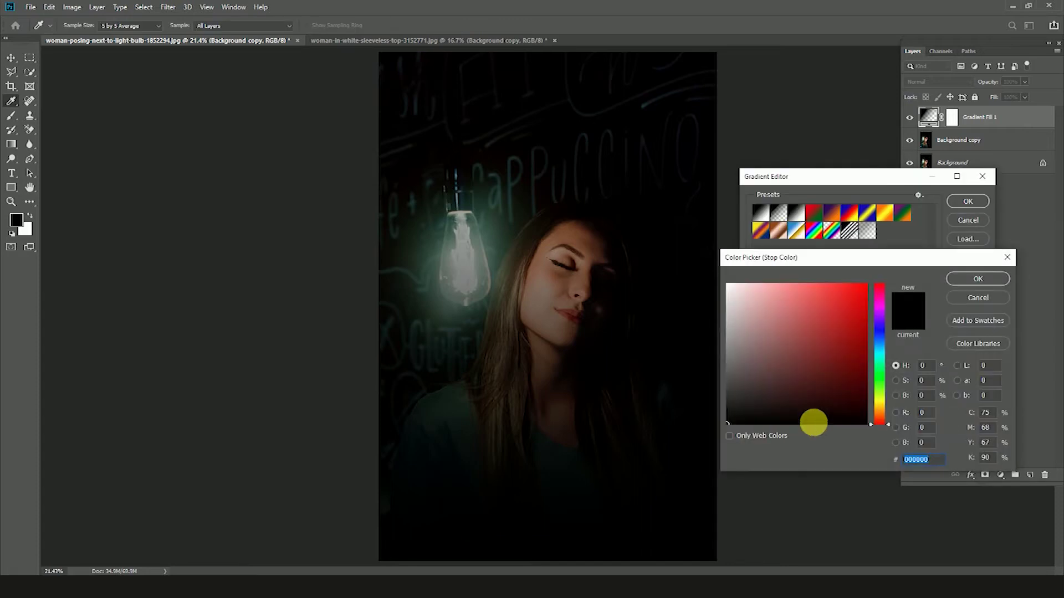
pyautogui.click(879, 338)
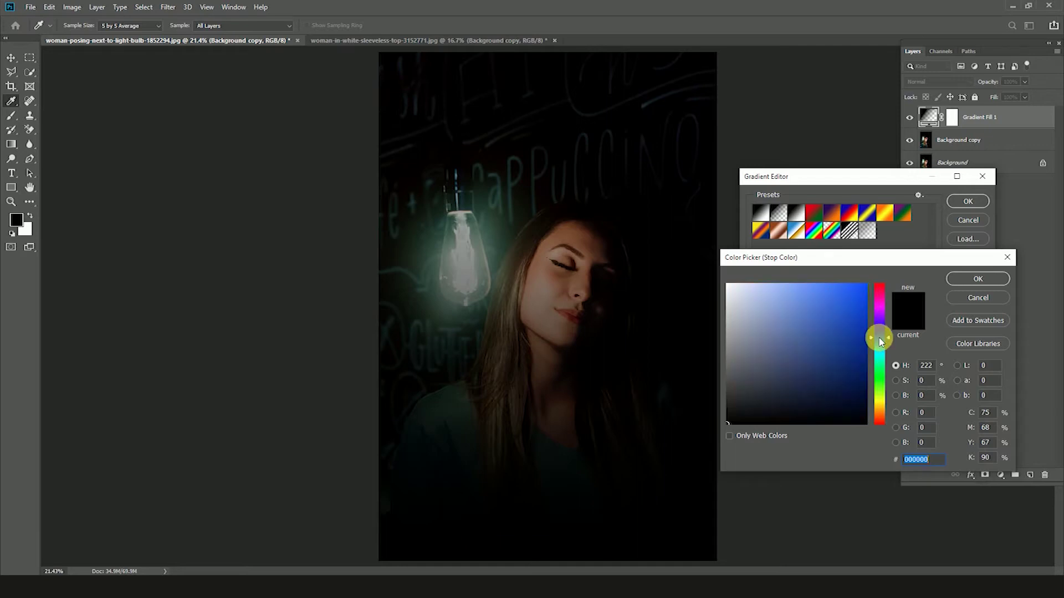
pyautogui.click(867, 284)
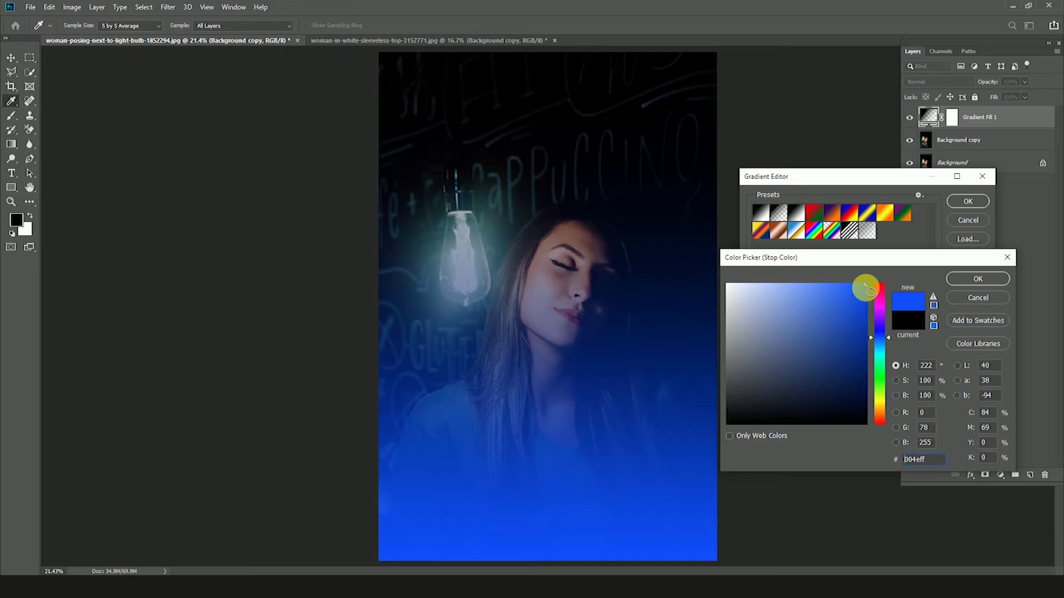
pyautogui.click(865, 284)
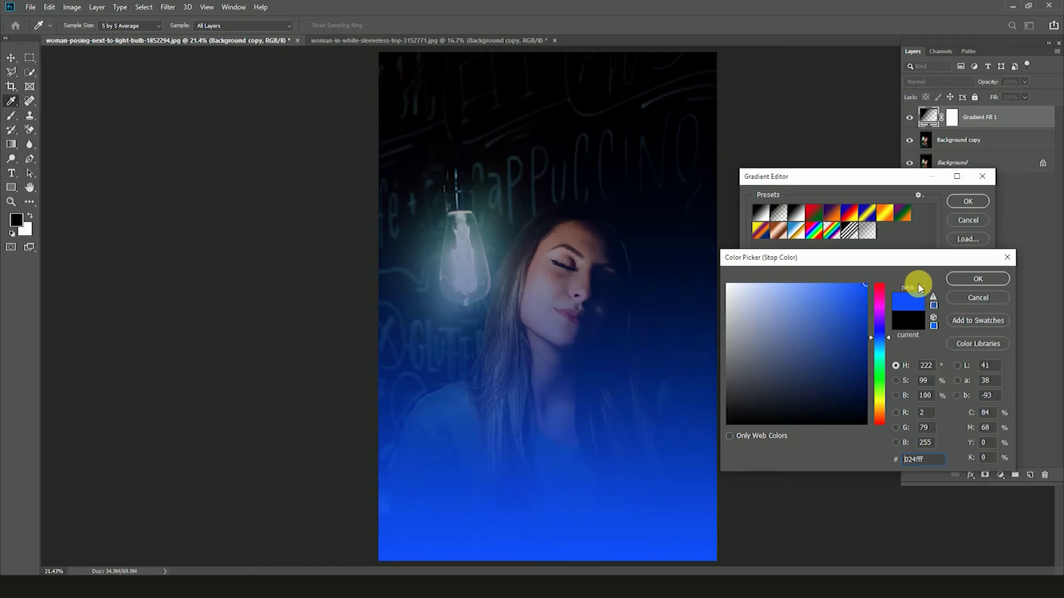
pyautogui.click(967, 281)
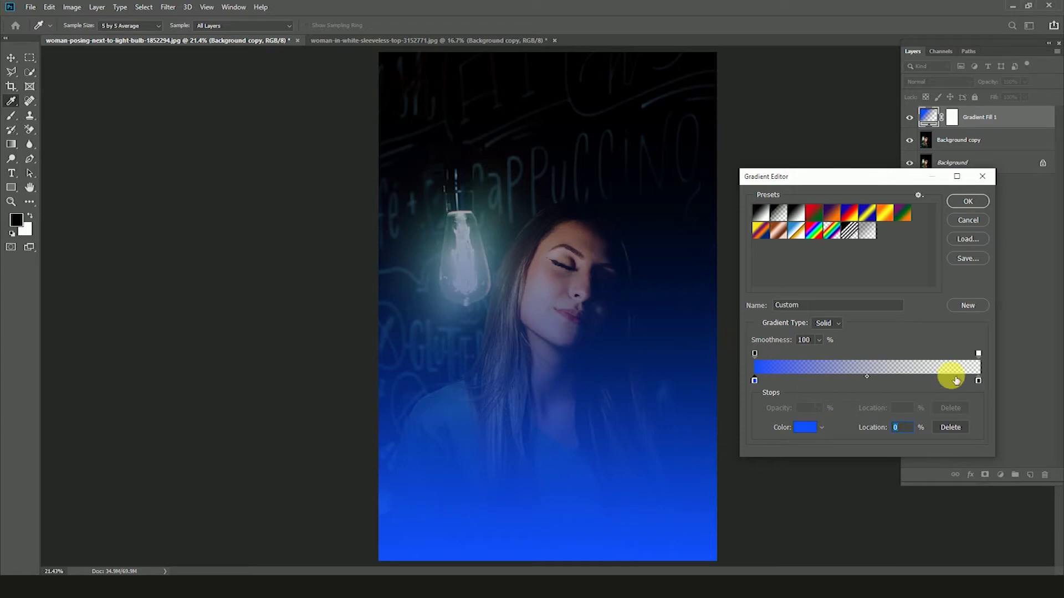
pyautogui.click(974, 353)
# - Pull the blue gradient's transparent stop in to about 48%, adjust the midpoint, and accept it
pyautogui.moveTo(973, 353)
pyautogui.mouseDown()
pyautogui.moveTo(879, 353)
pyautogui.moveTo(892, 353)
pyautogui.mouseUp()
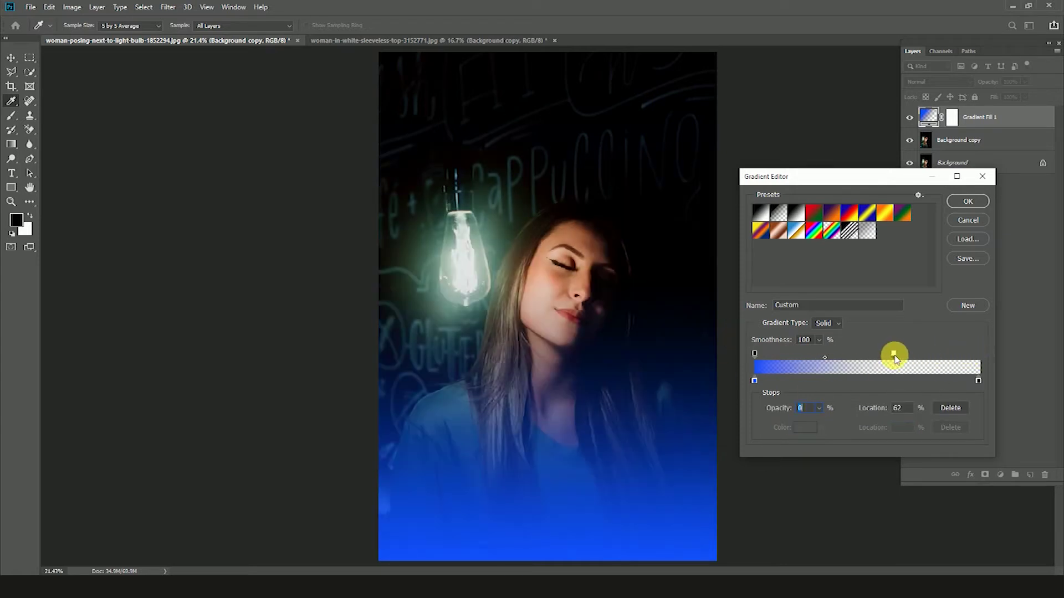
pyautogui.moveTo(824, 358)
pyautogui.mouseDown()
pyautogui.moveTo(859, 356)
pyautogui.moveTo(774, 362)
pyautogui.mouseUp()
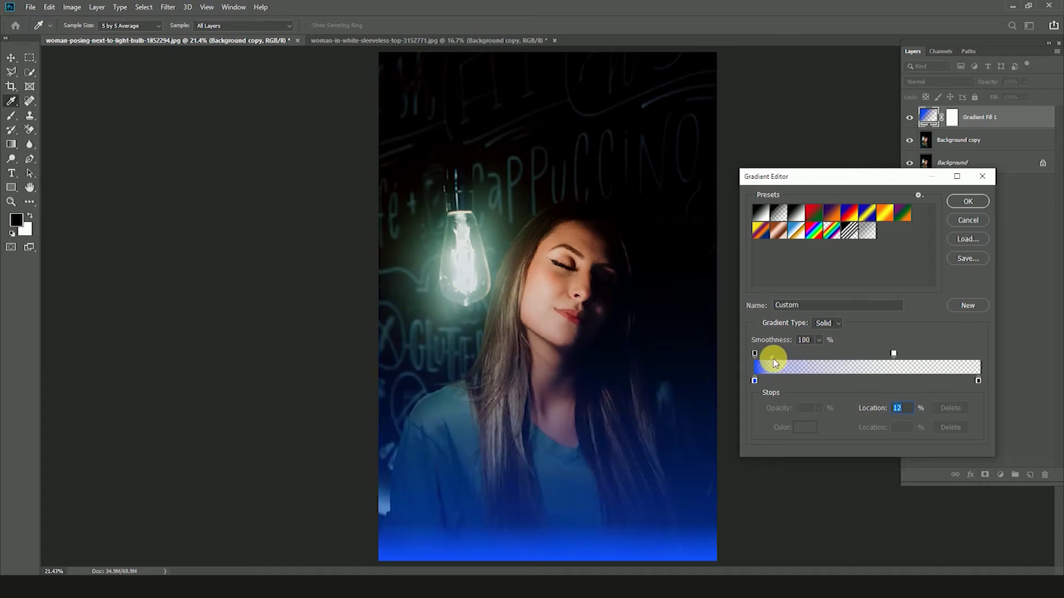
pyautogui.moveTo(774, 360); pyautogui.dragTo(986, 359)
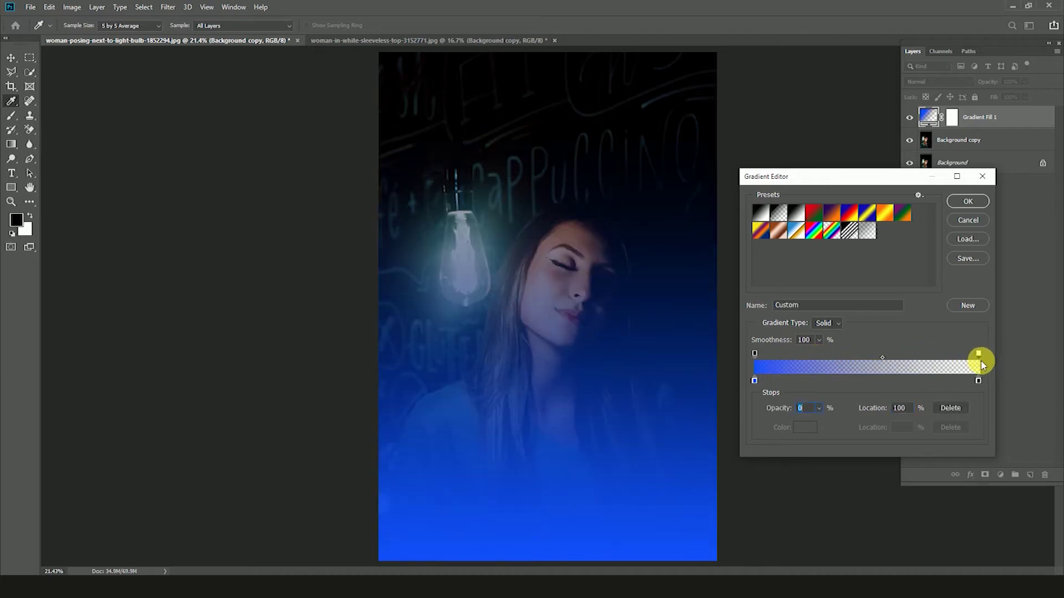
pyautogui.moveTo(979, 355); pyautogui.dragTo(862, 357)
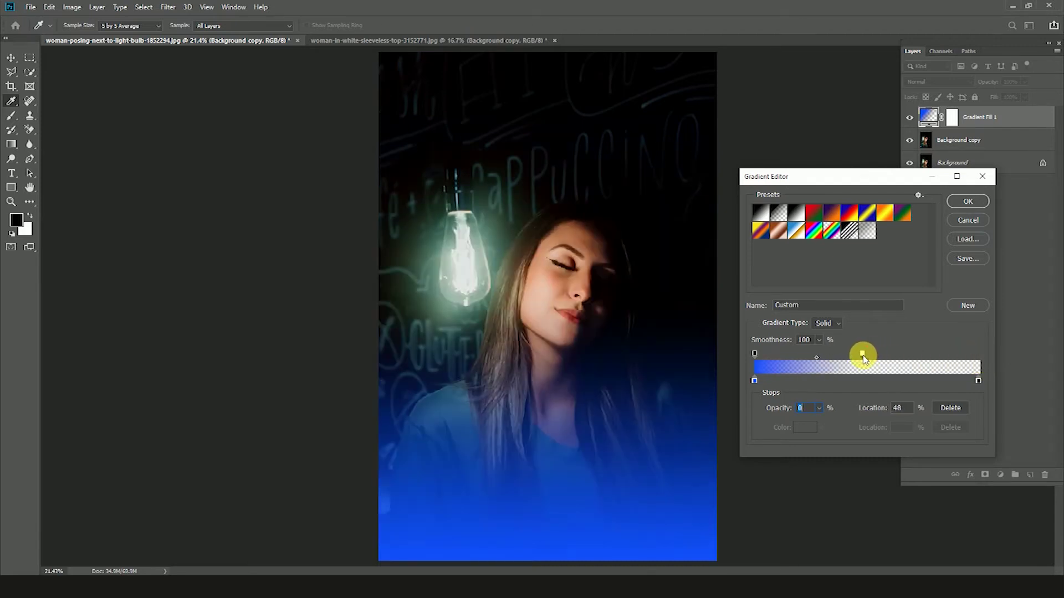
pyautogui.click(967, 201)
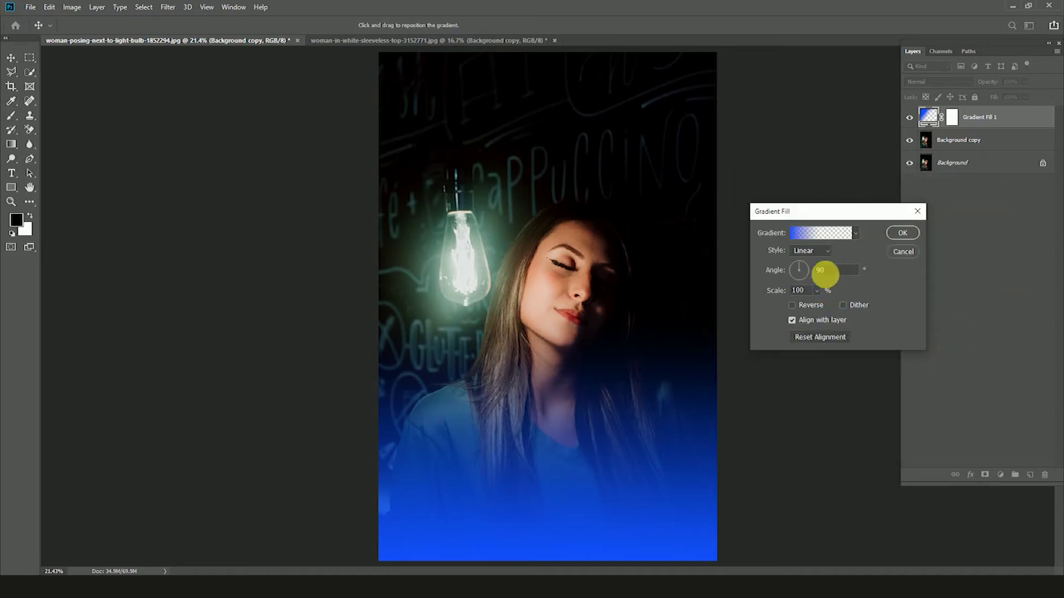
# - Set the blue gradient's angle to 0° so the light comes from the left
pyautogui.moveTo(800, 268); pyautogui.dragTo(808, 275)
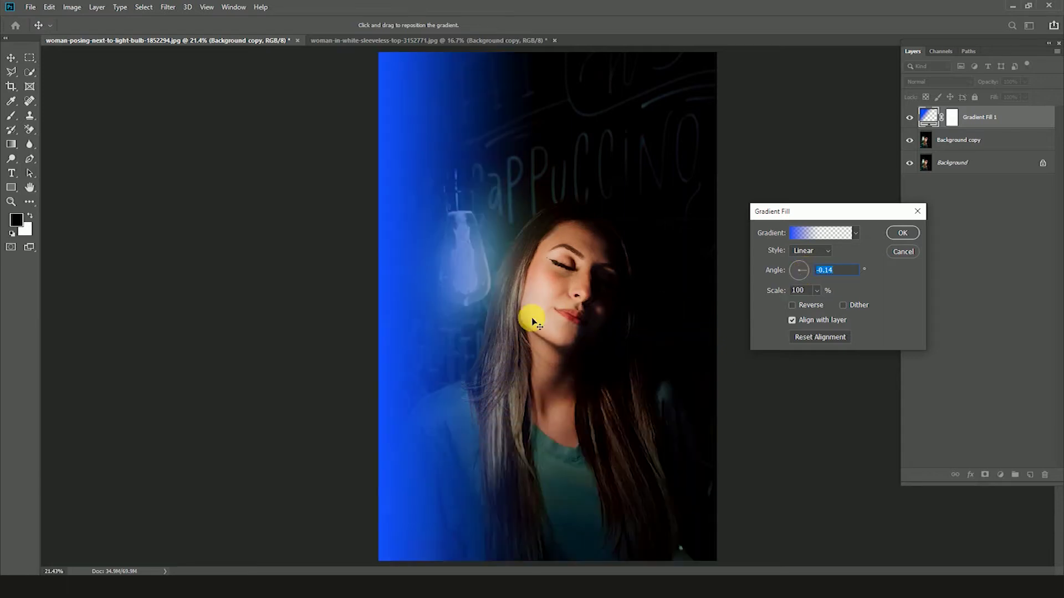
pyautogui.doubleClick(818, 271)
pyautogui.write('00')
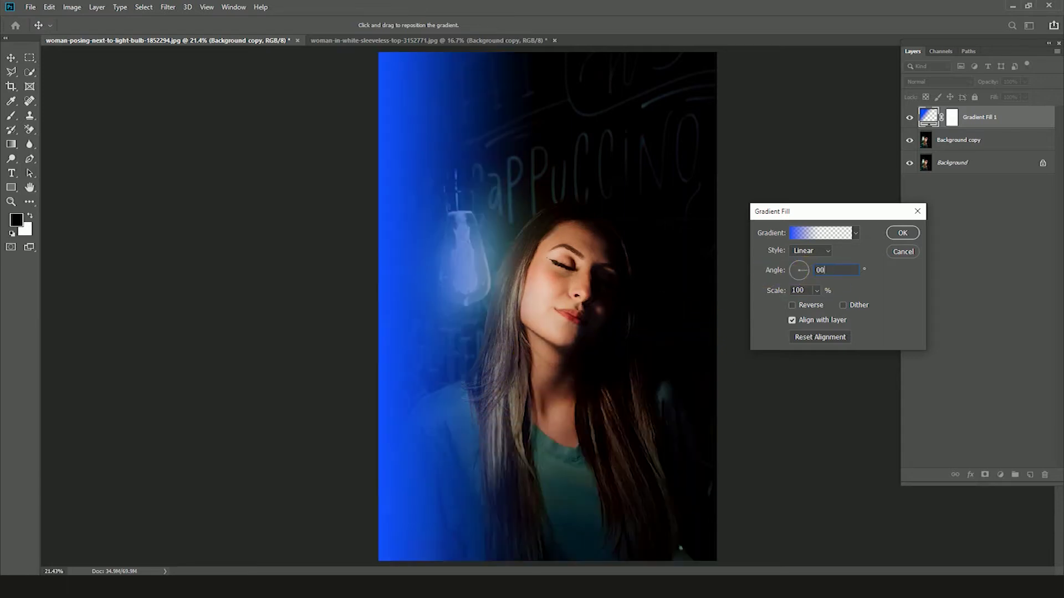
pyautogui.press('Return')
# - Blend Gradient Fill 1 in Color mode and toggle its visibility to compare
pyautogui.click(909, 118)
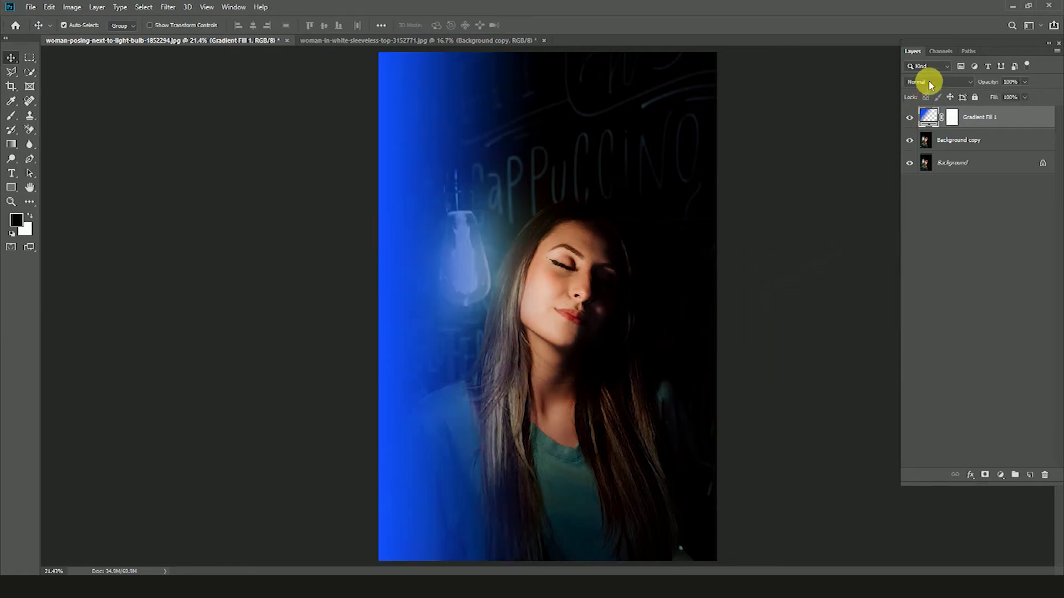
pyautogui.click(931, 82)
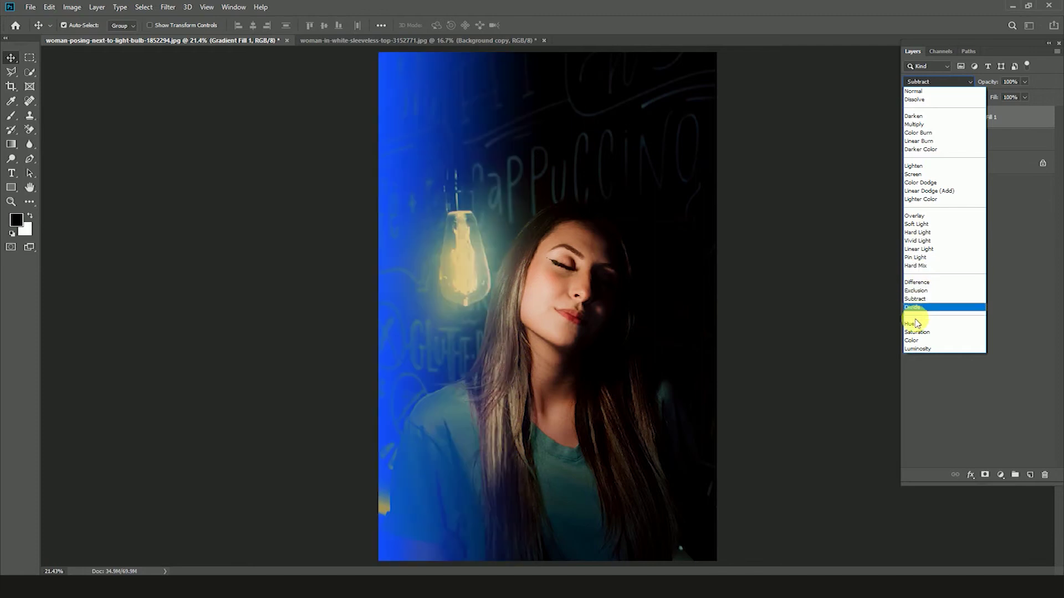
pyautogui.click(916, 340)
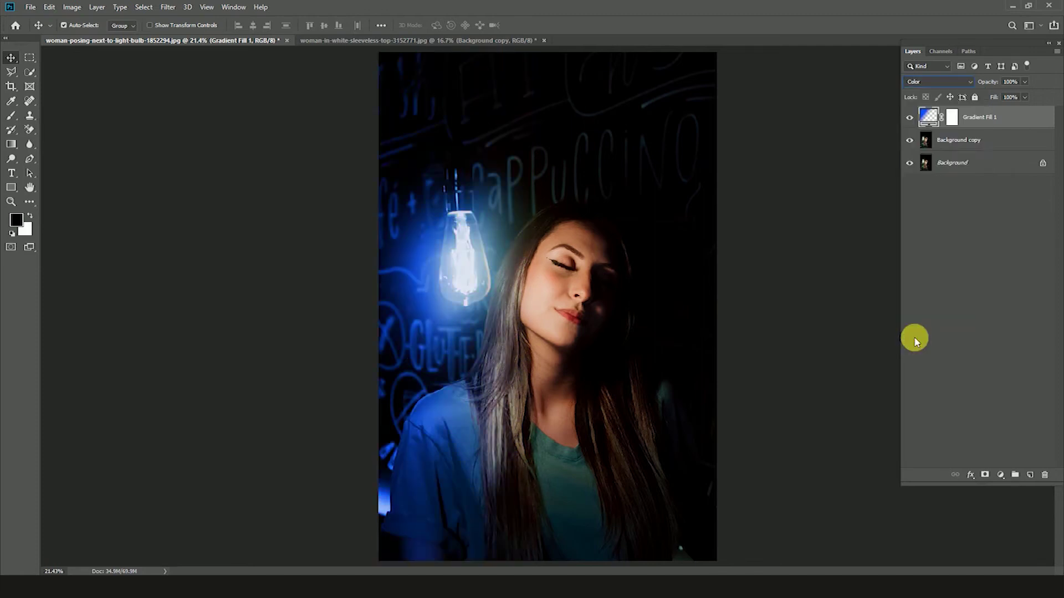
pyautogui.click(909, 118)
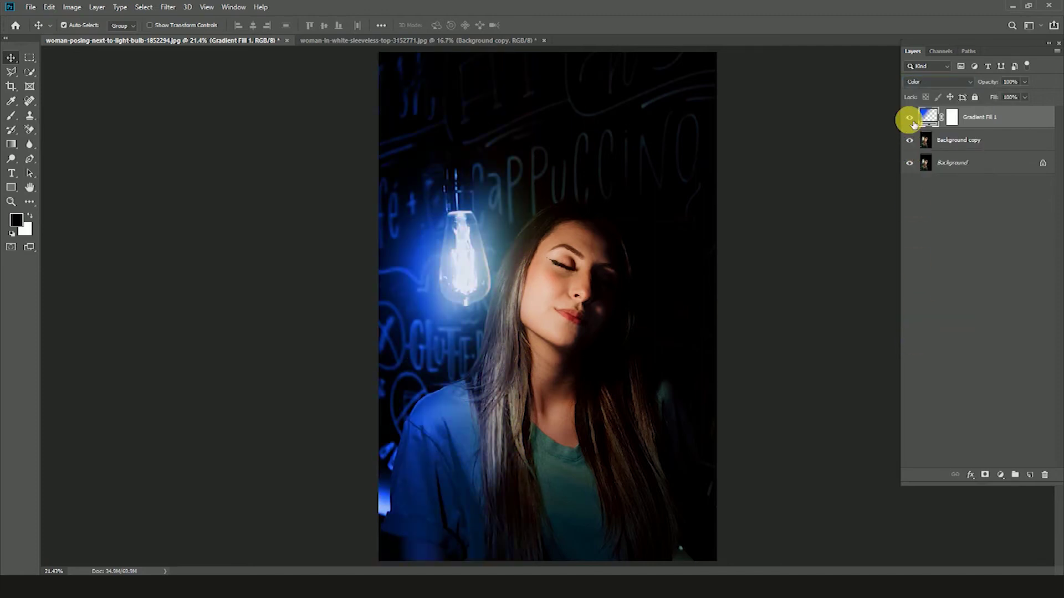
pyautogui.click(909, 119)
pyautogui.click(911, 121)
pyautogui.click(911, 119)
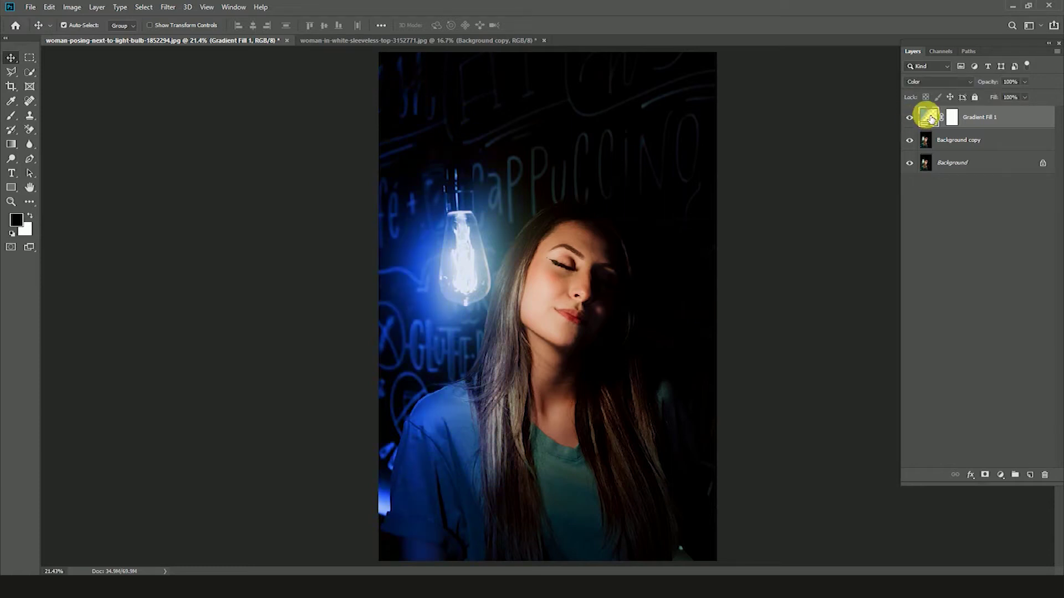
# - Move Gradient Fill 1's transparent stop out to about 66% with the midpoint further right
pyautogui.doubleClick(929, 119)
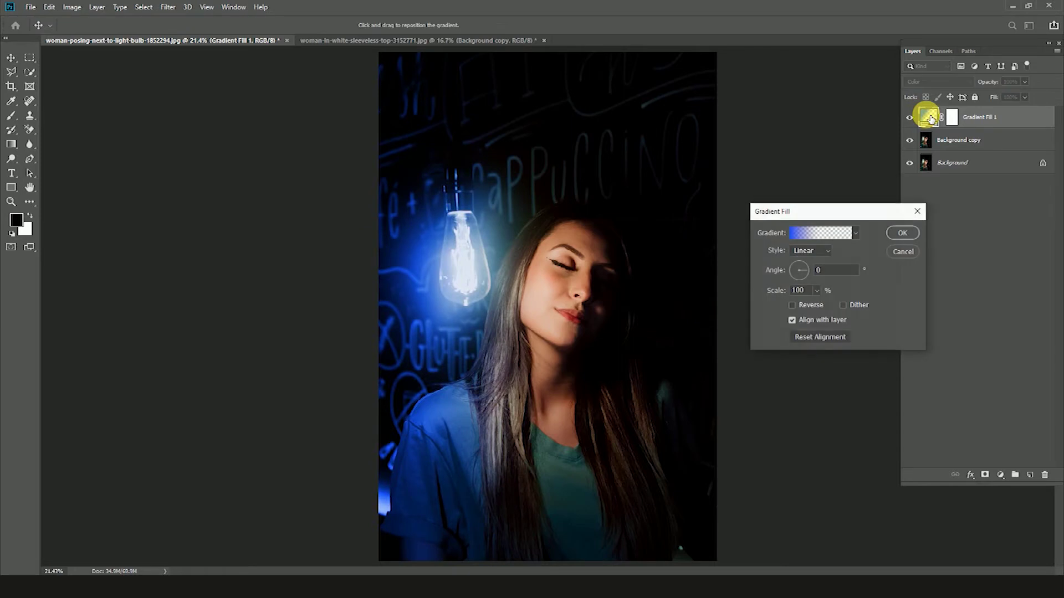
pyautogui.click(790, 234)
pyautogui.moveTo(872, 360); pyautogui.dragTo(893, 358)
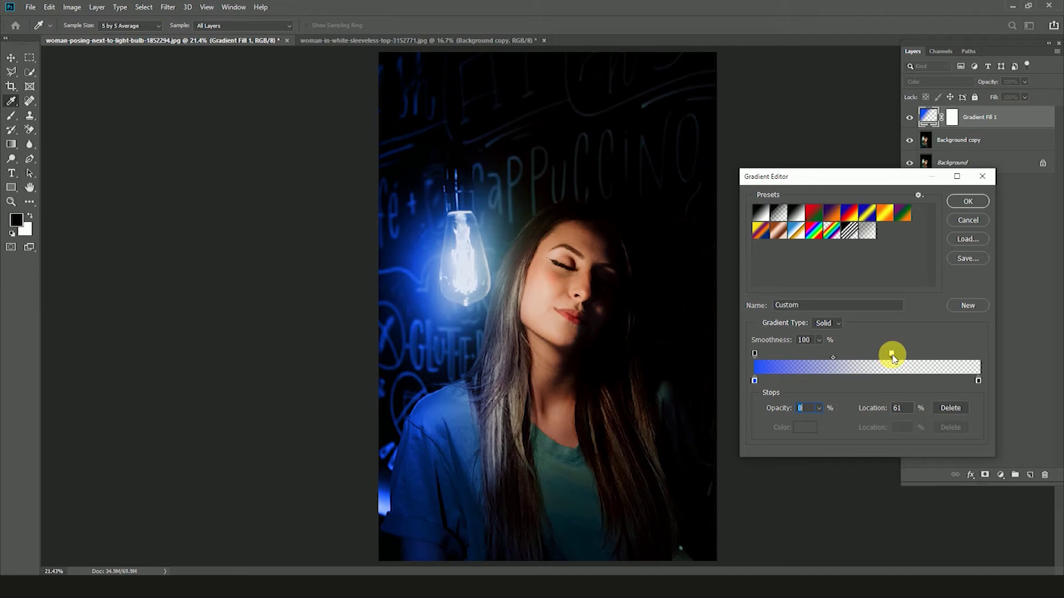
pyautogui.moveTo(833, 357); pyautogui.dragTo(905, 360)
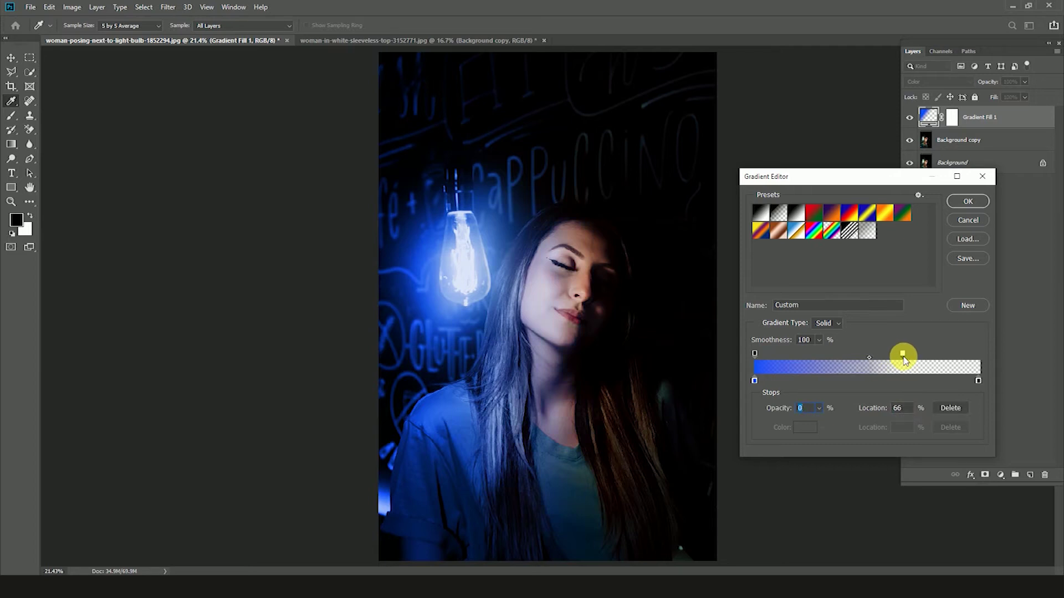
pyautogui.click(966, 203)
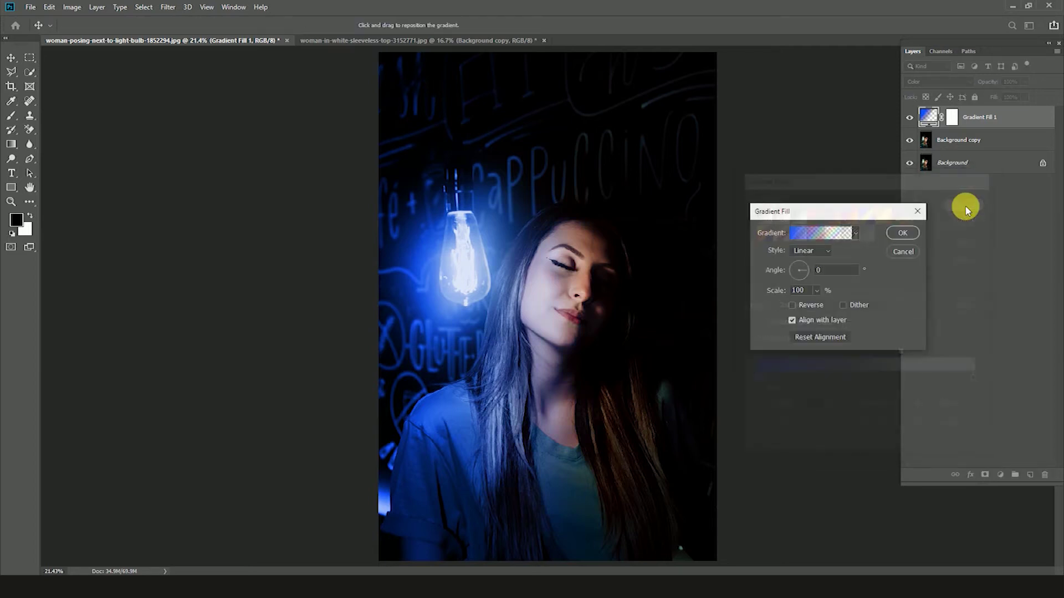
pyautogui.click(903, 234)
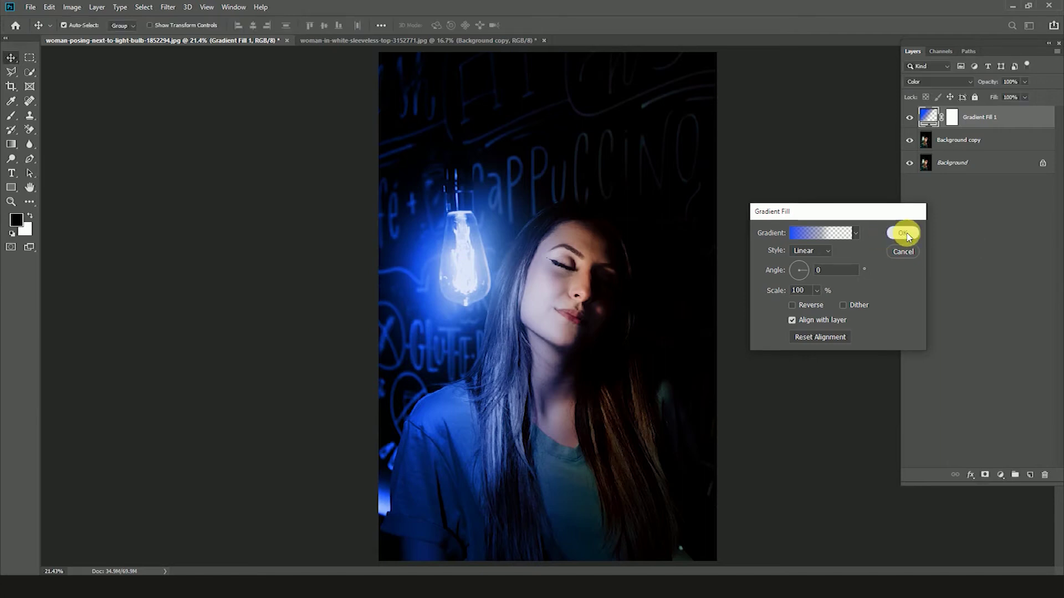
pyautogui.click(911, 118)
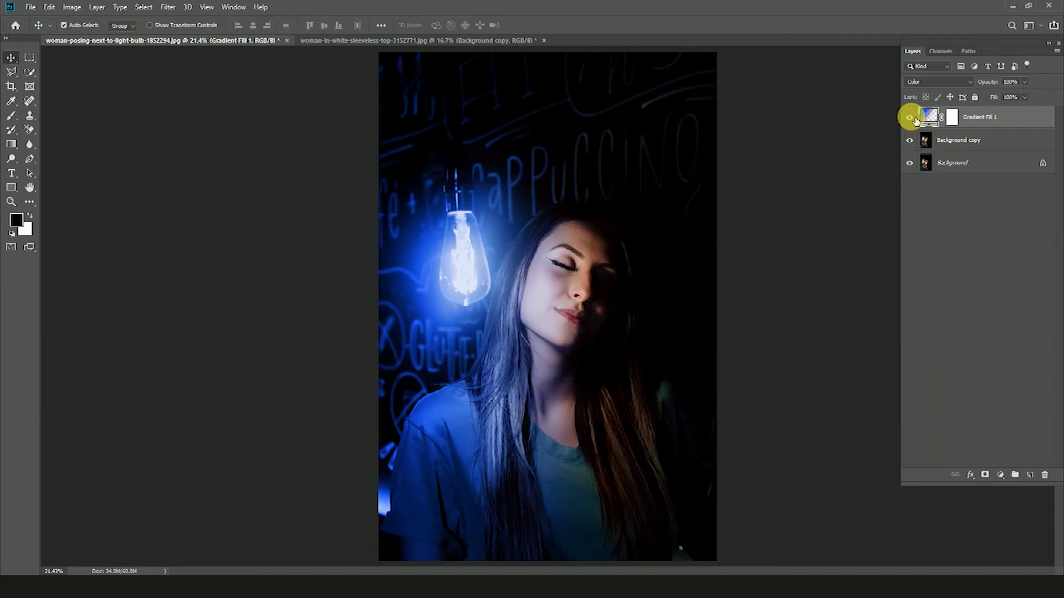
pyautogui.click(912, 117)
pyautogui.click(912, 118)
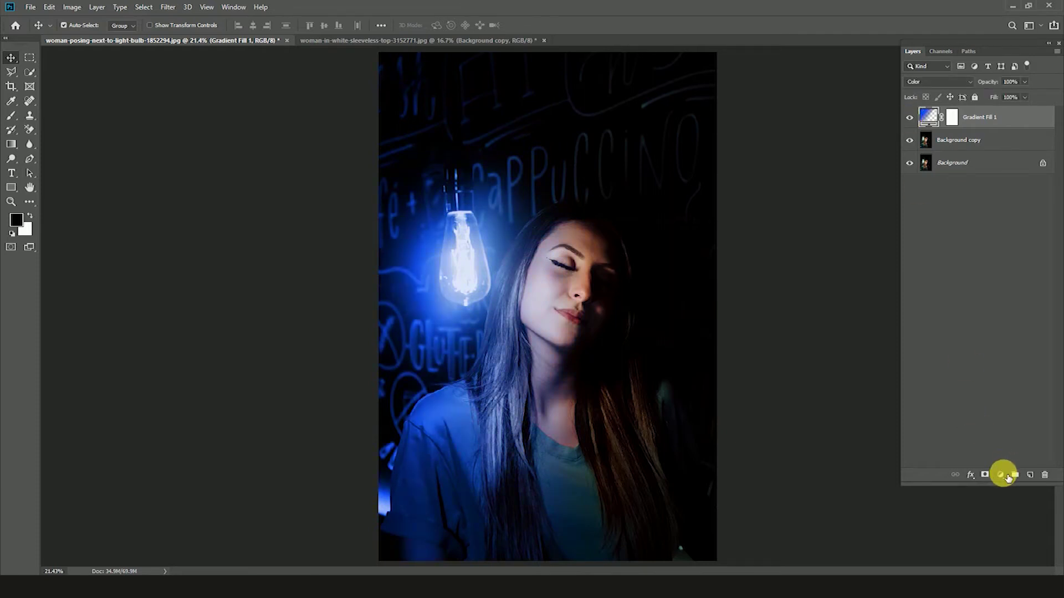
# - Add a second Gradient Fill layer with its left colour stop set to pure red ff0000
pyautogui.click(1001, 475)
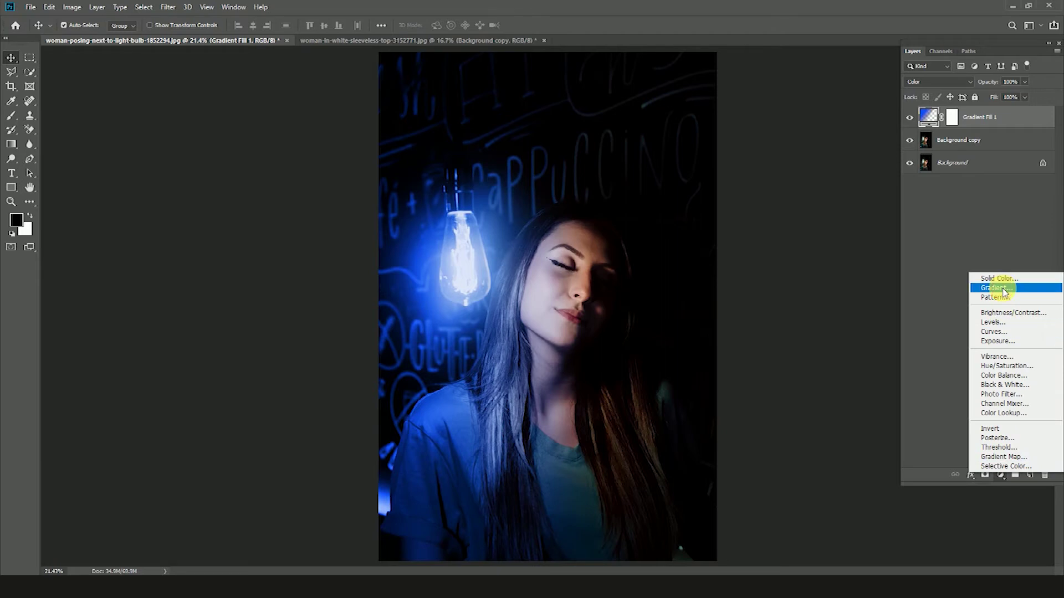
pyautogui.click(1004, 289)
pyautogui.click(796, 235)
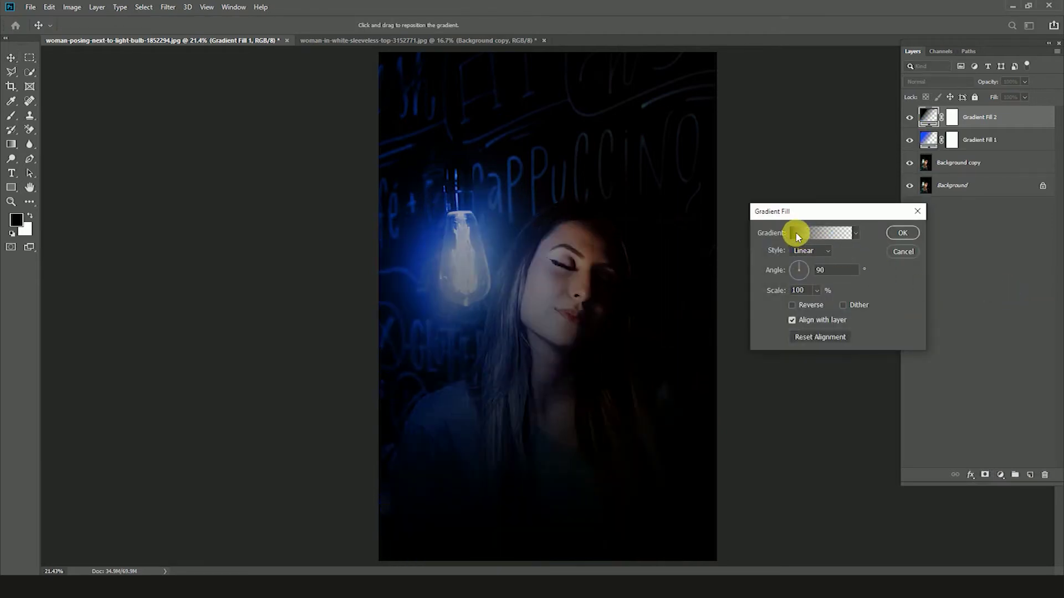
pyautogui.click(754, 381)
pyautogui.click(805, 427)
pyautogui.moveTo(864, 330); pyautogui.dragTo(872, 286)
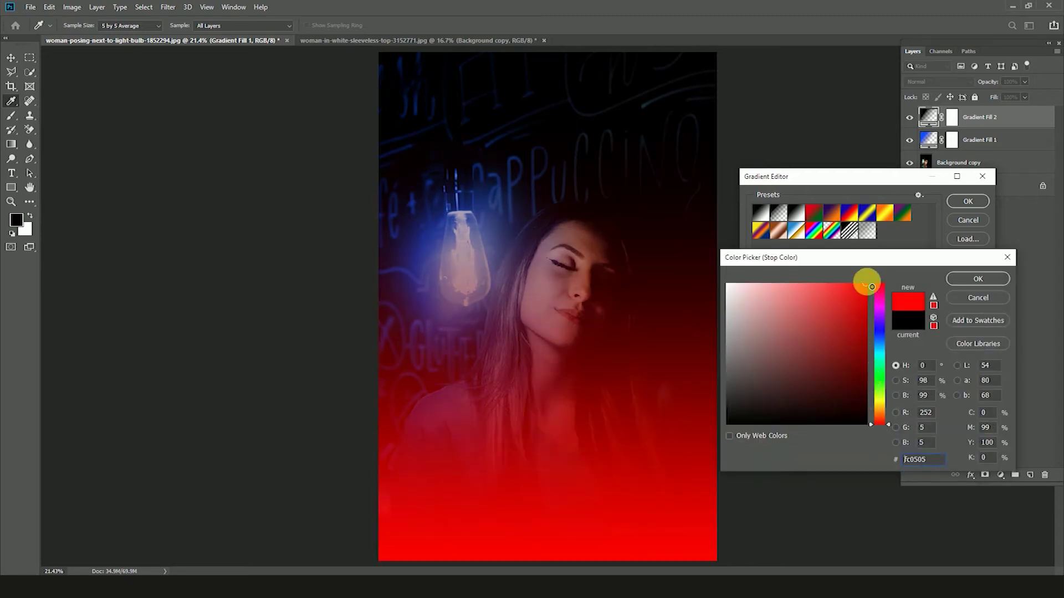
pyautogui.click(977, 280)
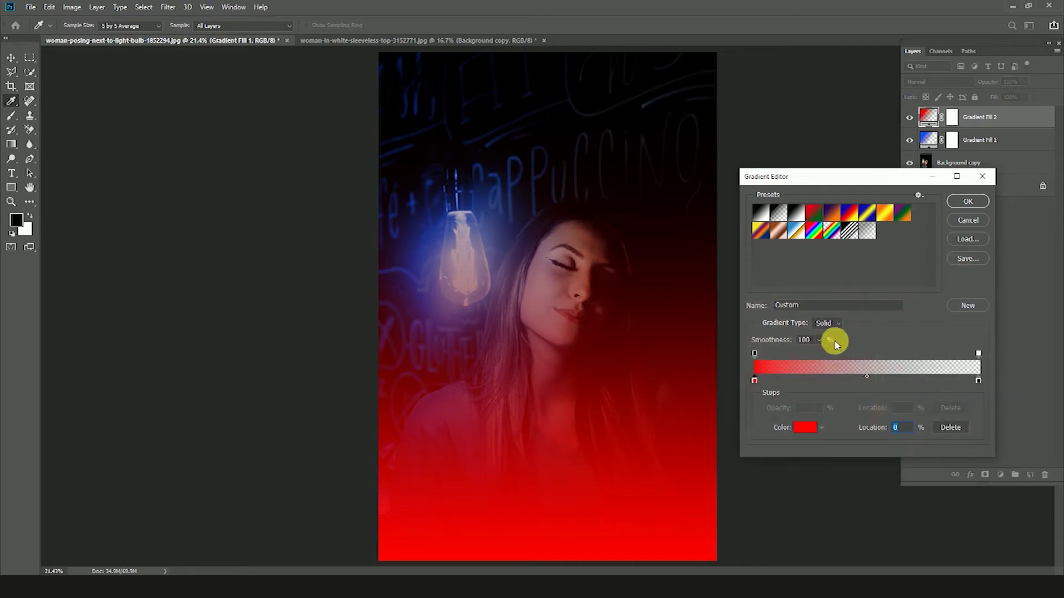
# - Move the red gradient's transparent stop to about 57%, adjust the midpoint, and accept
pyautogui.moveTo(978, 353)
pyautogui.mouseDown()
pyautogui.moveTo(882, 353)
pyautogui.moveTo(897, 354)
pyautogui.mouseUp()
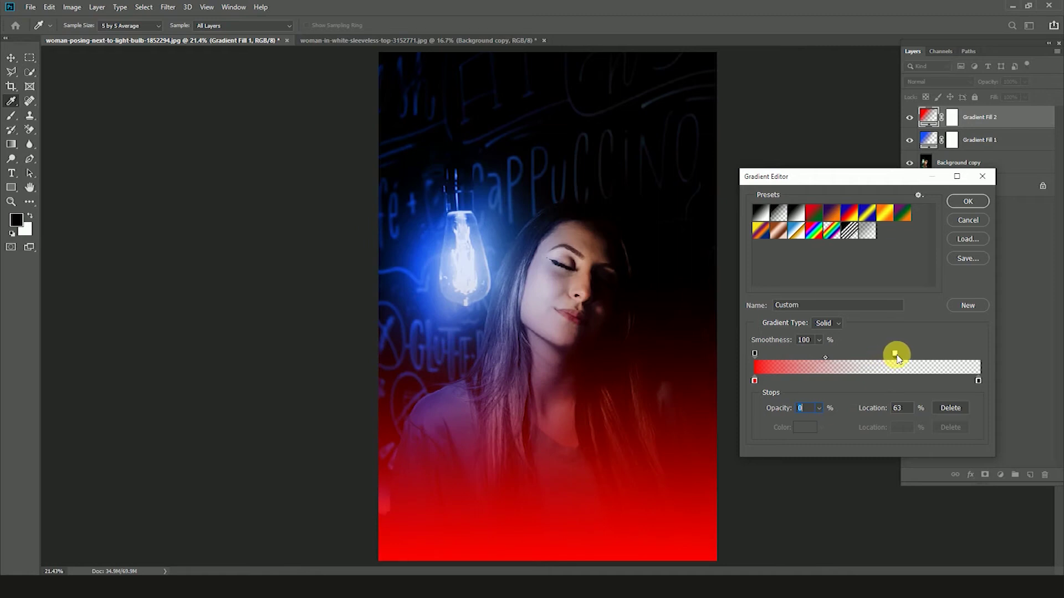
pyautogui.moveTo(825, 357); pyautogui.dragTo(833, 359)
pyautogui.click(968, 203)
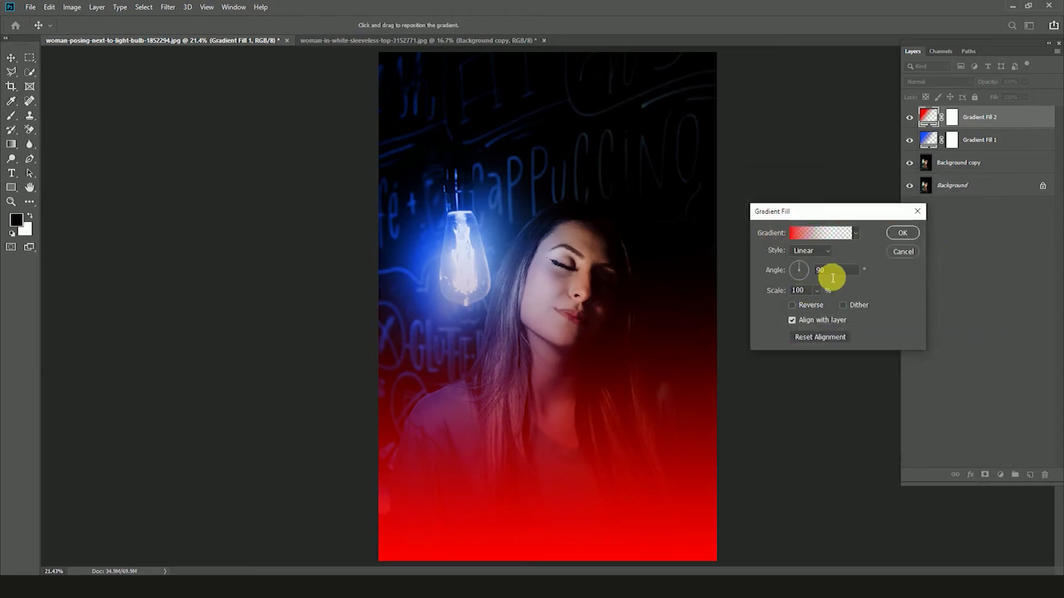
# - Set the red gradient's angle to -180° so it comes from the right, and apply
pyautogui.moveTo(799, 268); pyautogui.dragTo(807, 274)
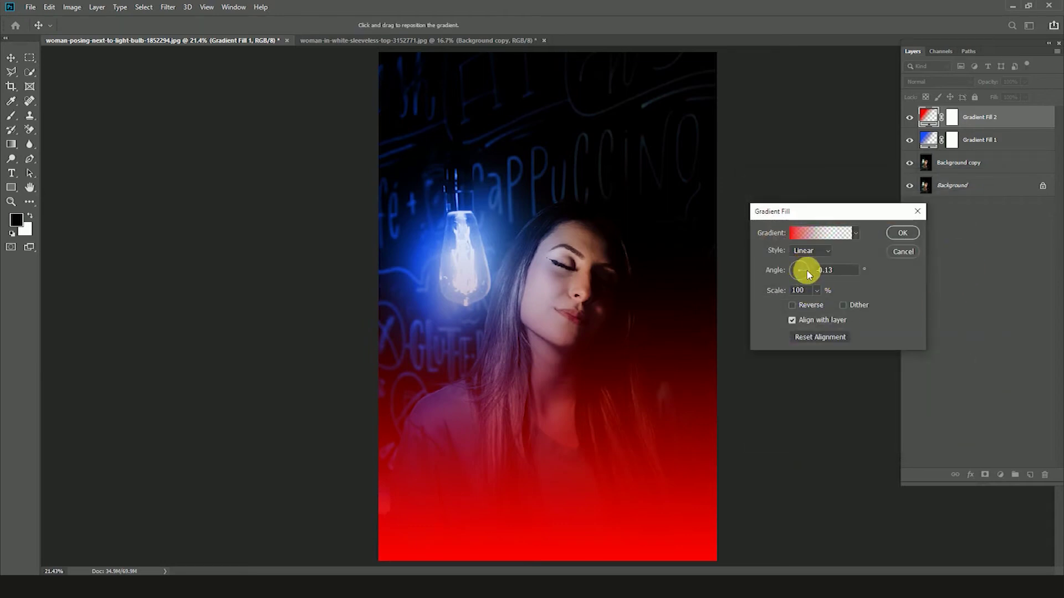
pyautogui.moveTo(808, 273); pyautogui.dragTo(788, 276)
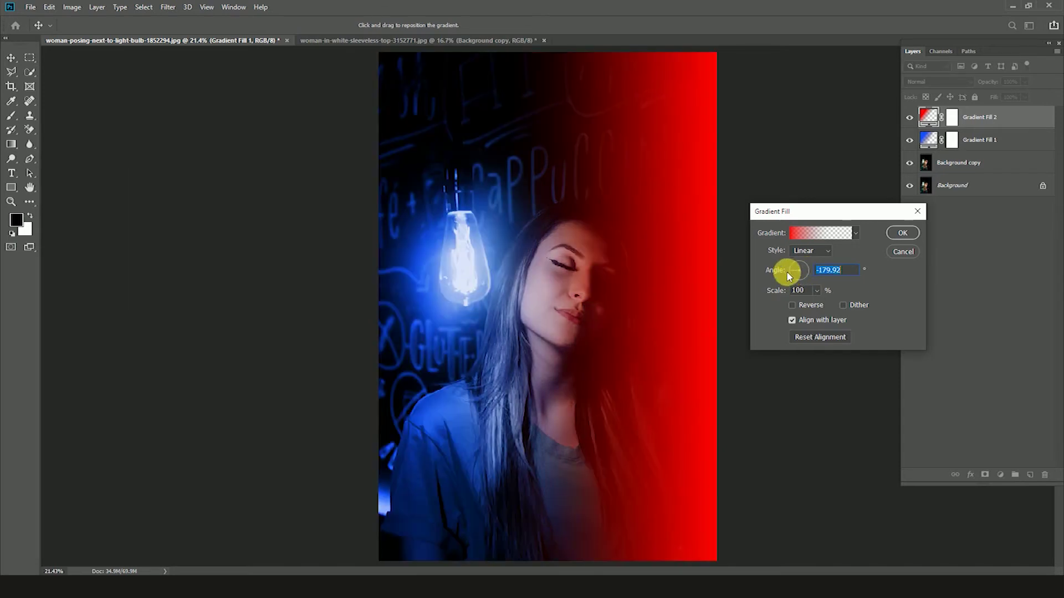
pyautogui.doubleClick(848, 275)
pyautogui.write('-180')
pyautogui.click(903, 233)
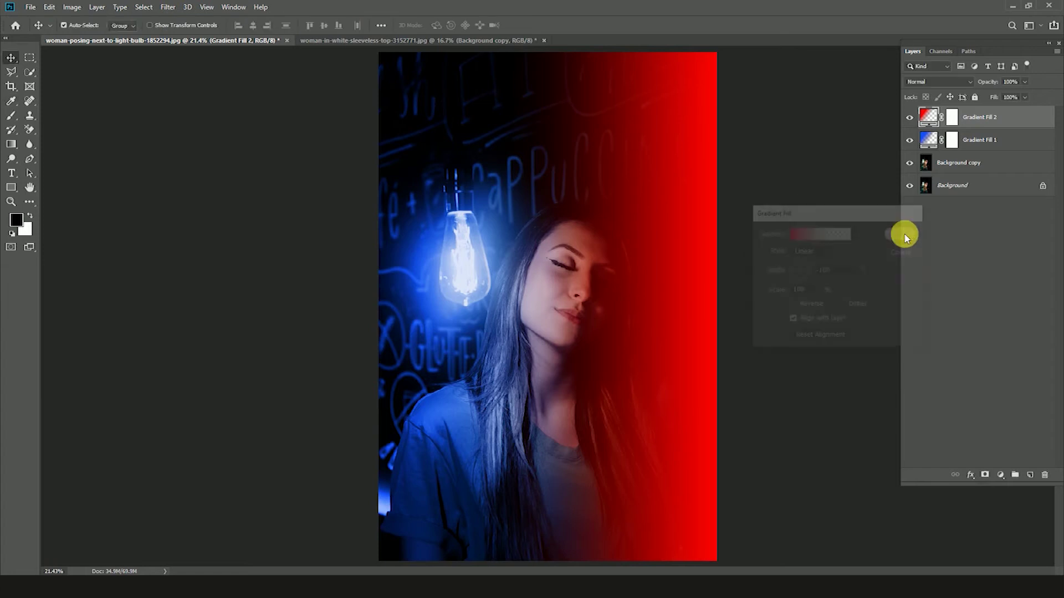
# - Blend Gradient Fill 2 in Color mode and toggle the red light to compare
pyautogui.click(933, 82)
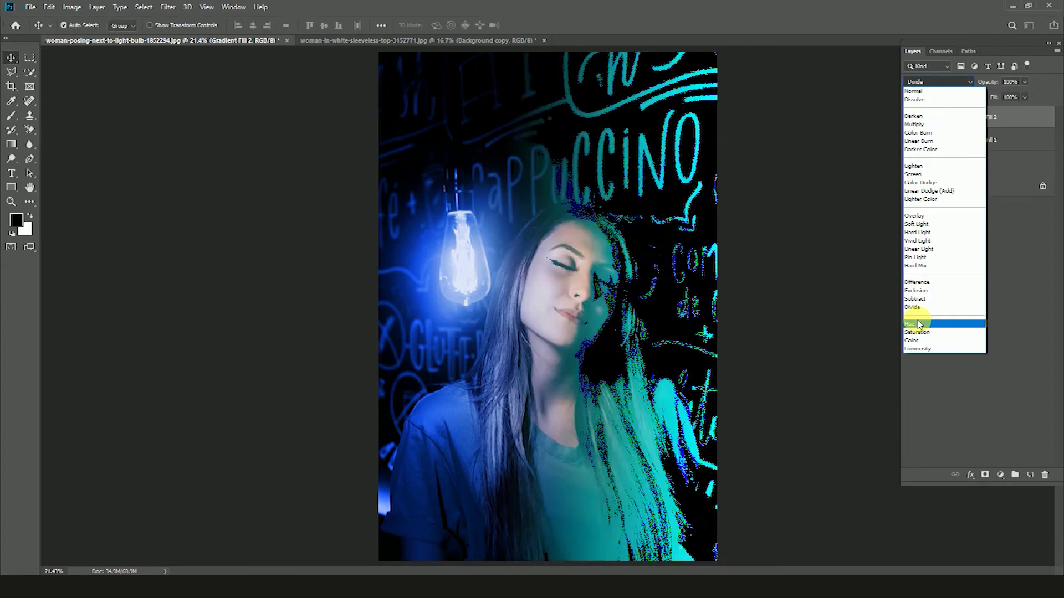
pyautogui.click(915, 340)
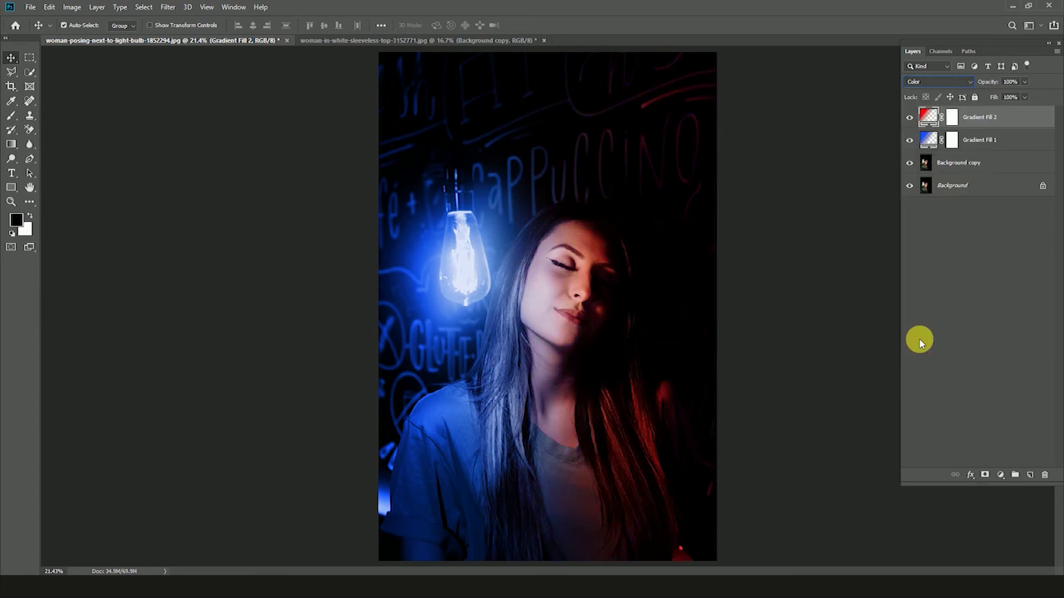
pyautogui.click(910, 117)
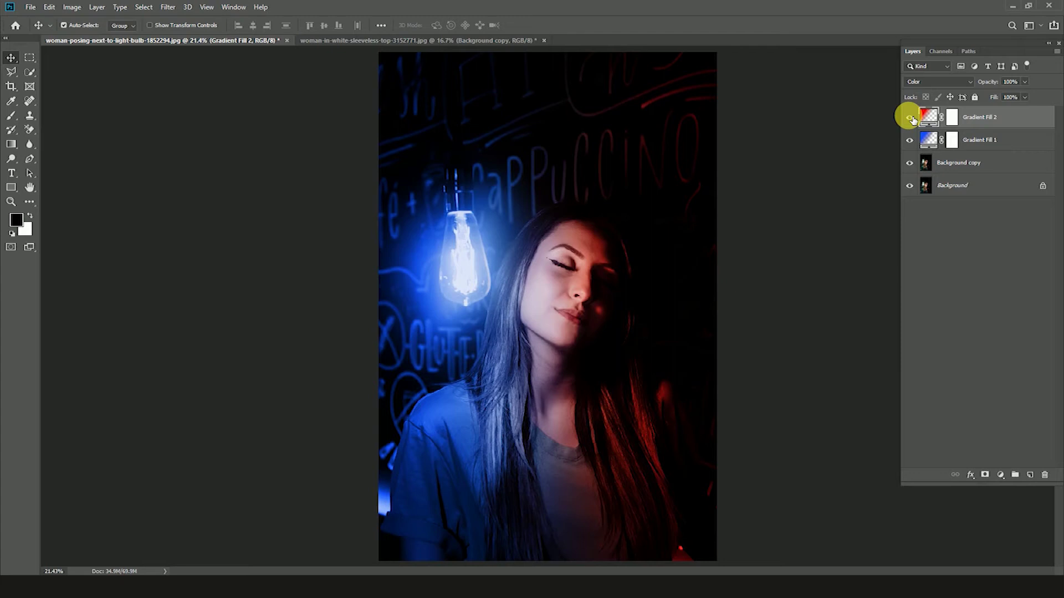
pyautogui.click(910, 117)
pyautogui.click(910, 117)
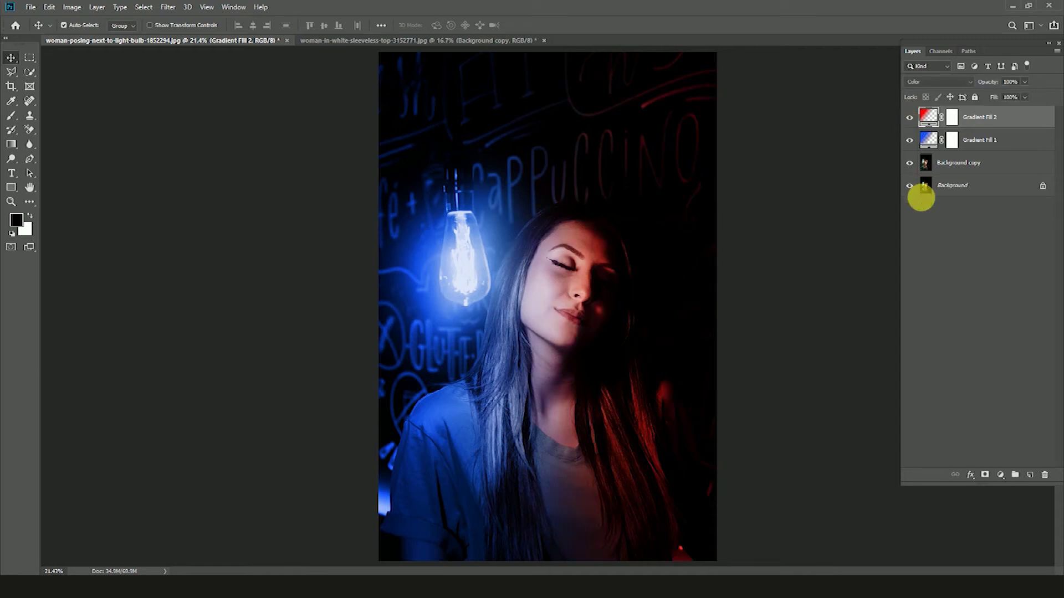
# - Compare the lit result against the original photo, then switch to the rope portrait document
pyautogui.keyDown('alt'); pyautogui.click(912, 187); pyautogui.keyUp('alt')
pyautogui.keyDown('alt'); pyautogui.click(910, 186); pyautogui.keyUp('alt')
pyautogui.keyDown('alt'); pyautogui.click(915, 188); pyautogui.keyUp('alt')
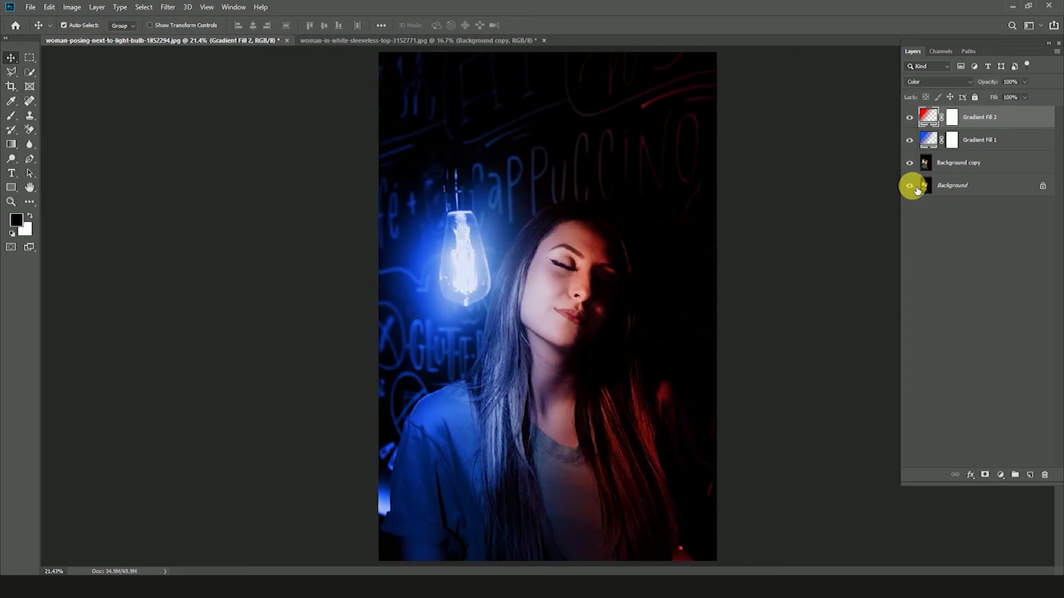
pyautogui.keyDown('alt'); pyautogui.click(910, 186); pyautogui.keyUp('alt')
pyautogui.keyDown('alt'); pyautogui.click(910, 187); pyautogui.keyUp('alt')
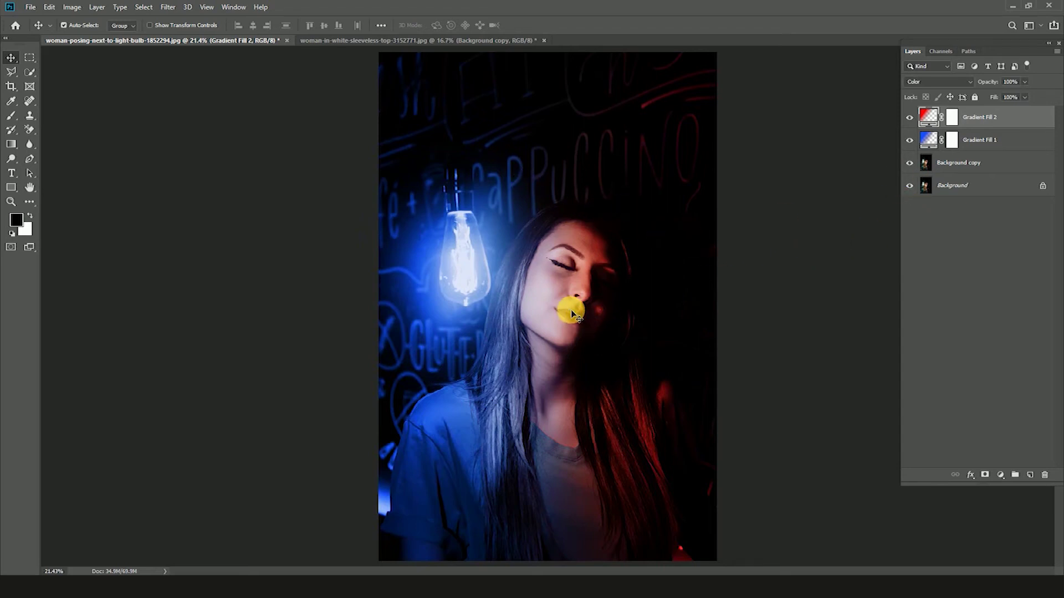
pyautogui.click(380, 43)
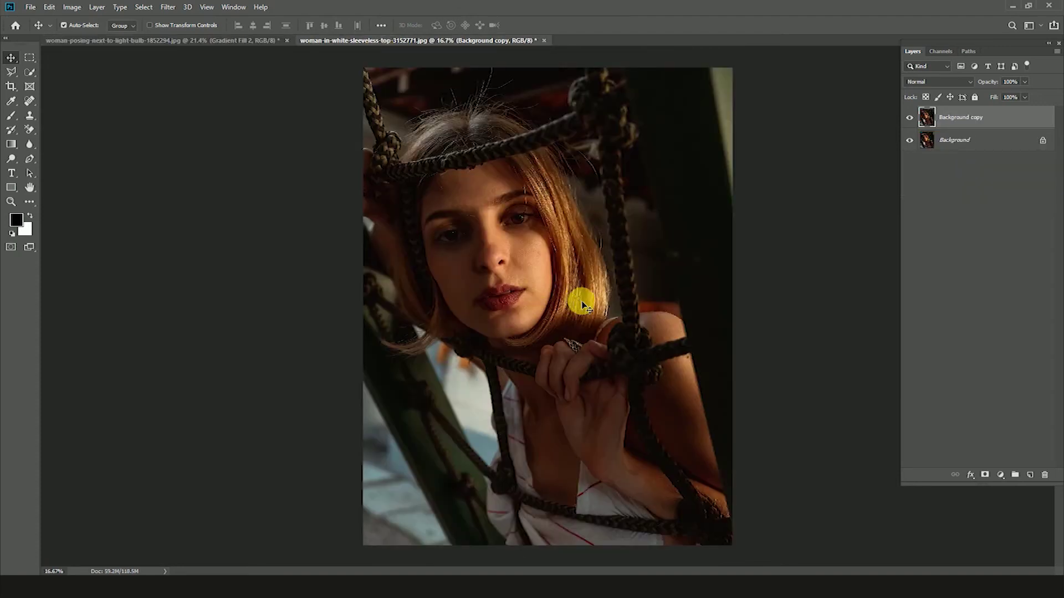
# - Add a gradient fill above Background copy with its left stop set to bright green
pyautogui.click(908, 118)
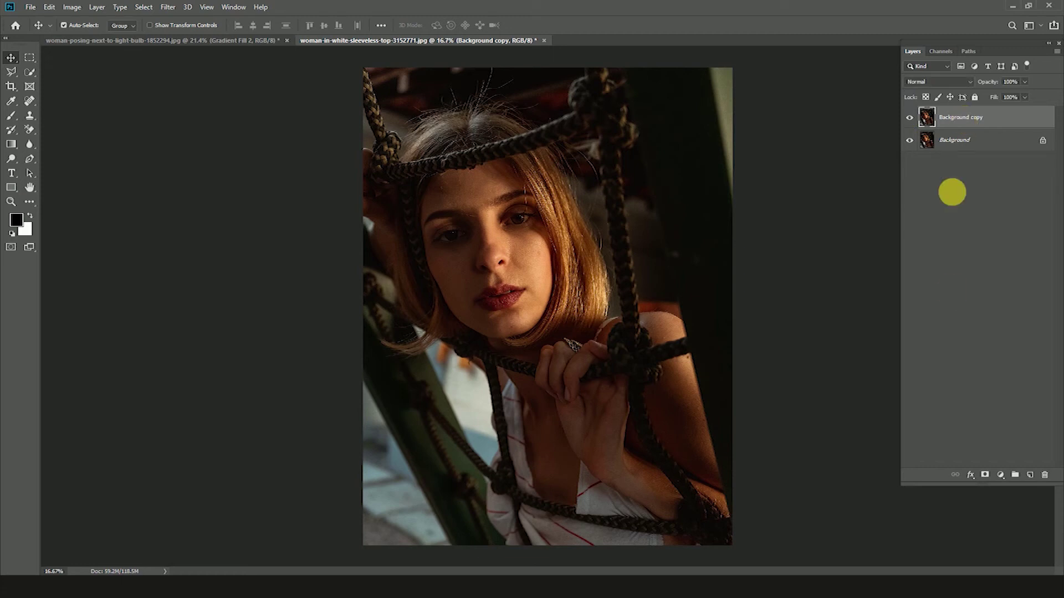
pyautogui.click(1006, 478)
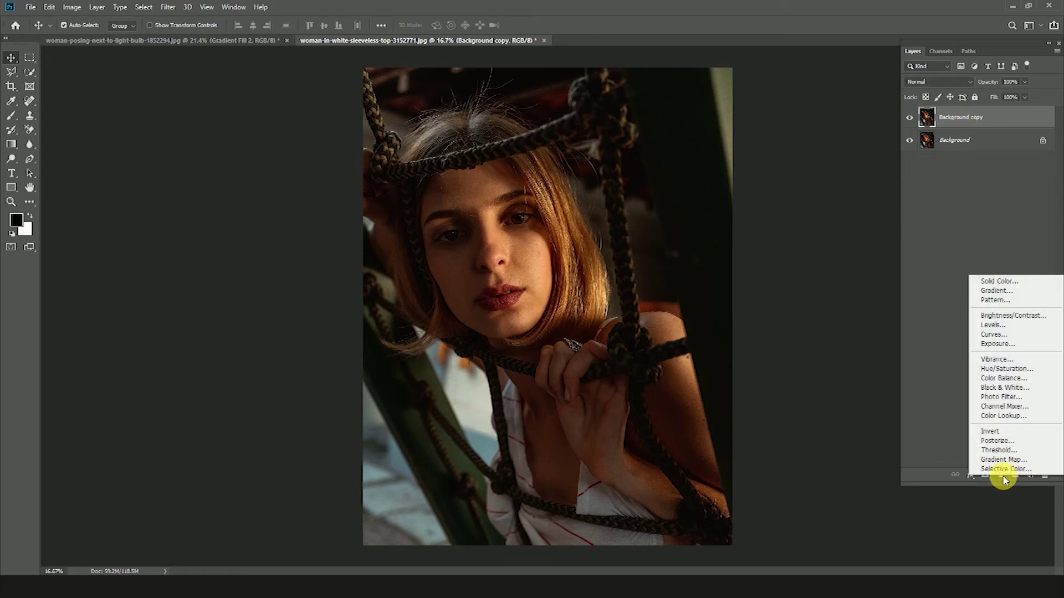
pyautogui.click(992, 290)
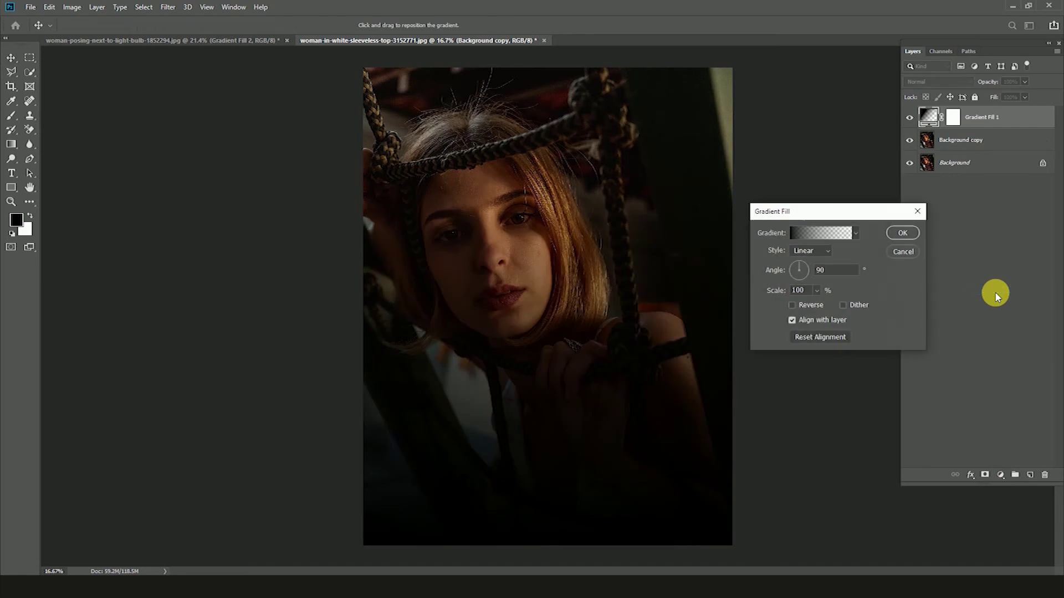
pyautogui.moveTo(842, 218); pyautogui.dragTo(856, 220)
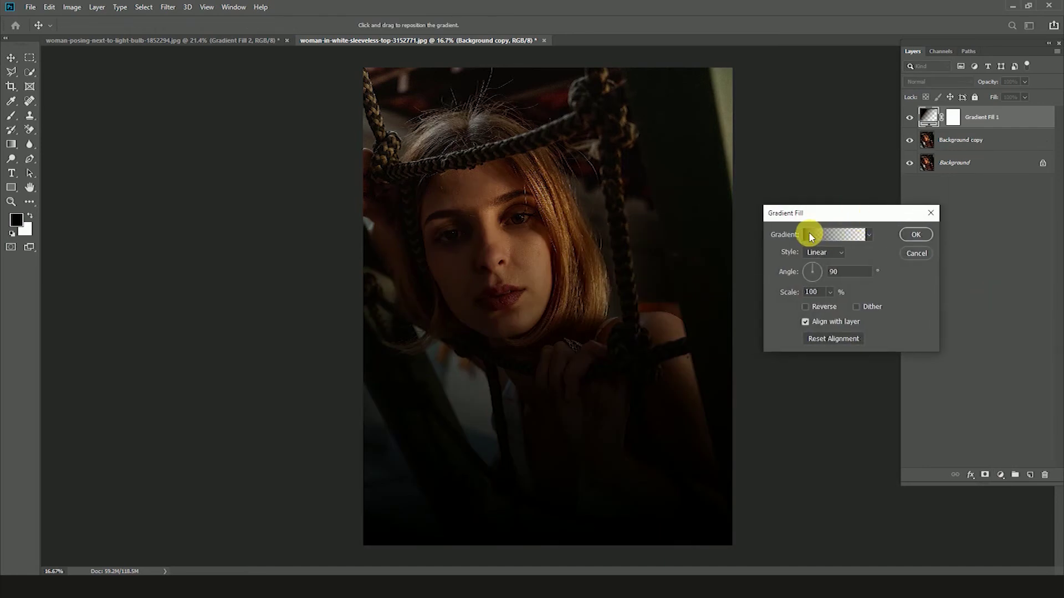
pyautogui.click(810, 235)
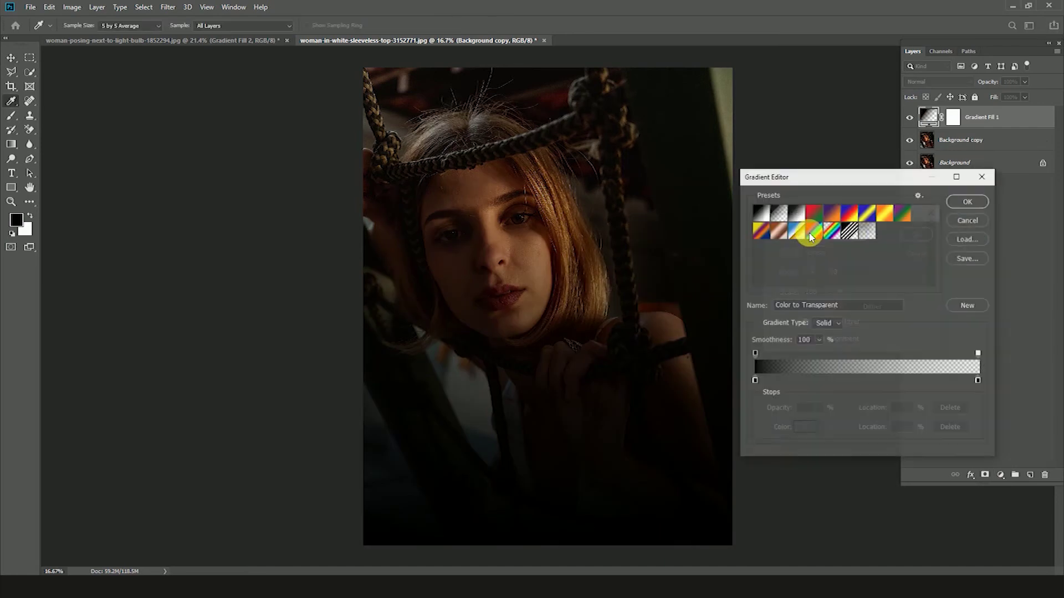
pyautogui.click(755, 380)
pyautogui.click(797, 426)
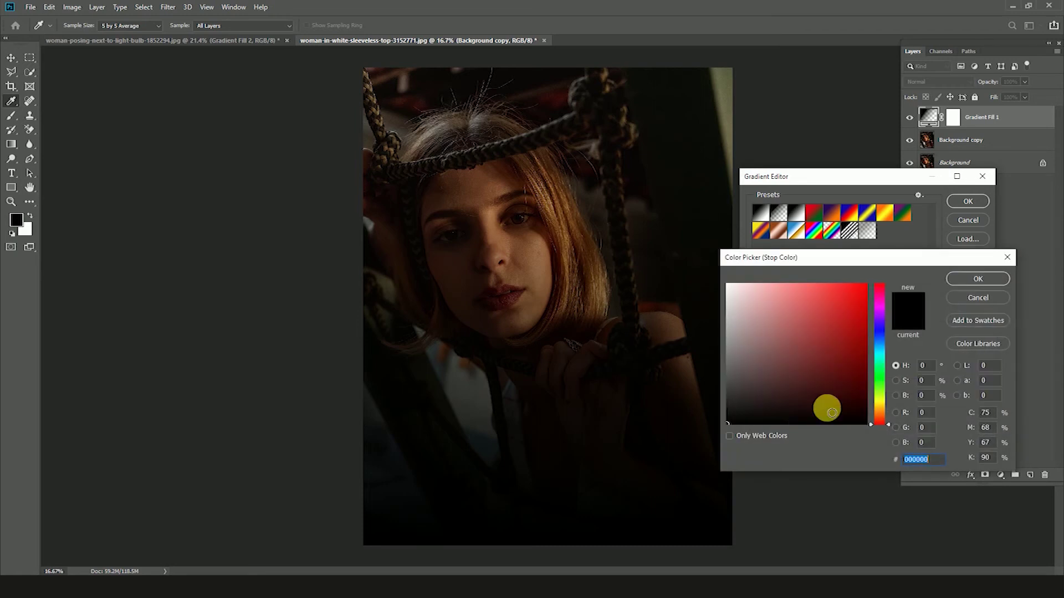
pyautogui.click(880, 371)
pyautogui.click(866, 285)
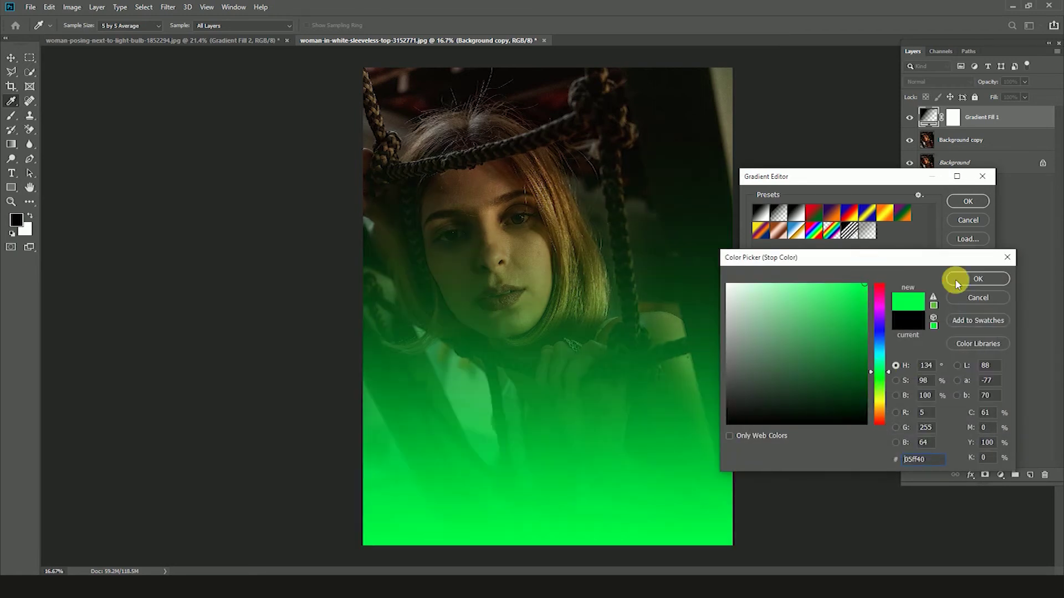
pyautogui.click(976, 279)
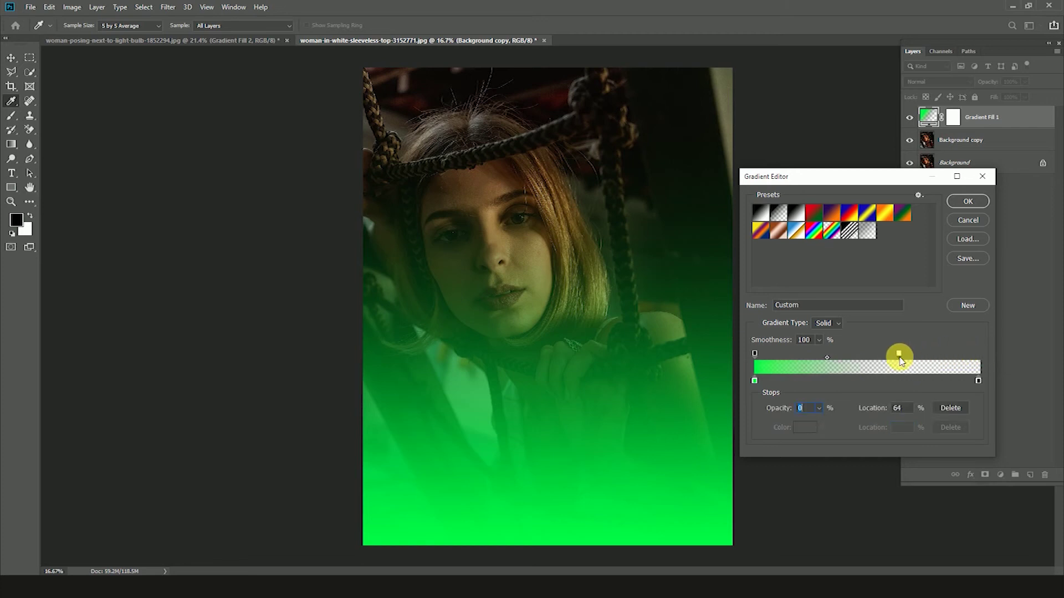
# - Fade the green gradient out at about 58% and set its angle to 0°
pyautogui.moveTo(978, 355); pyautogui.dragTo(880, 359)
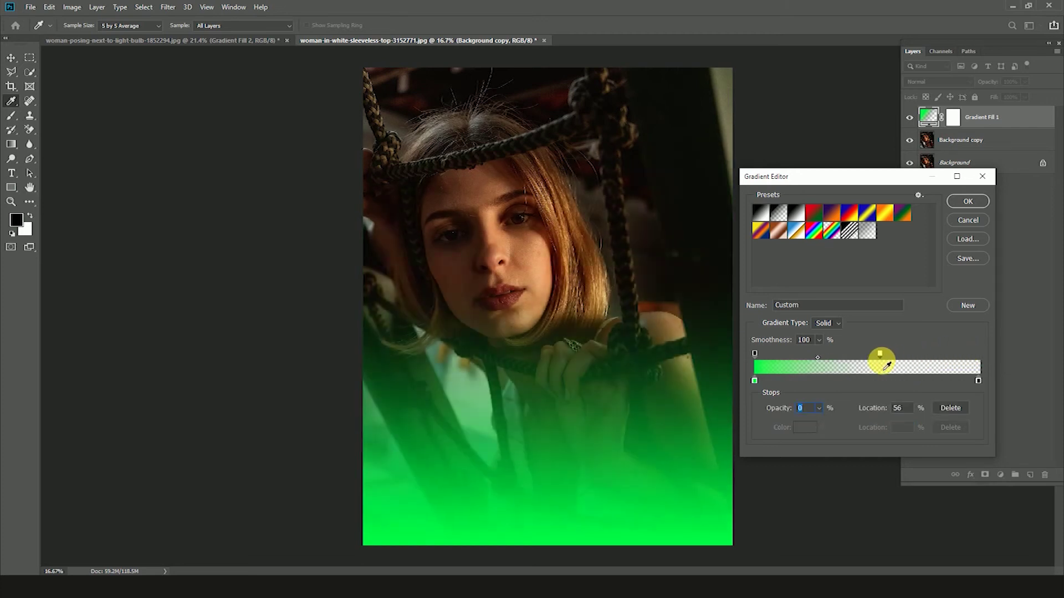
pyautogui.click(968, 202)
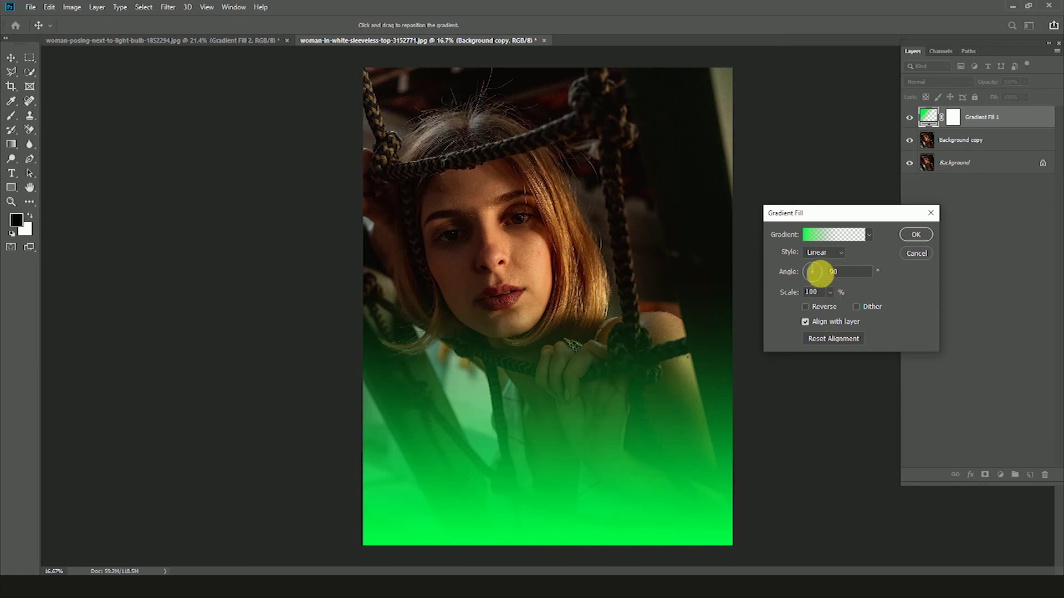
pyautogui.moveTo(814, 270); pyautogui.dragTo(804, 276)
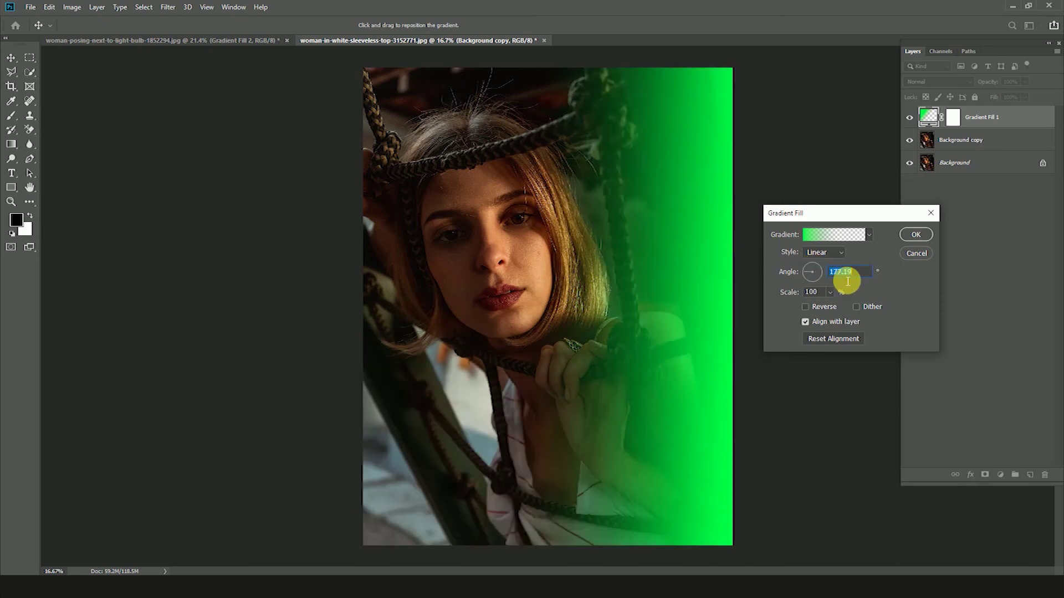
pyautogui.write('0')
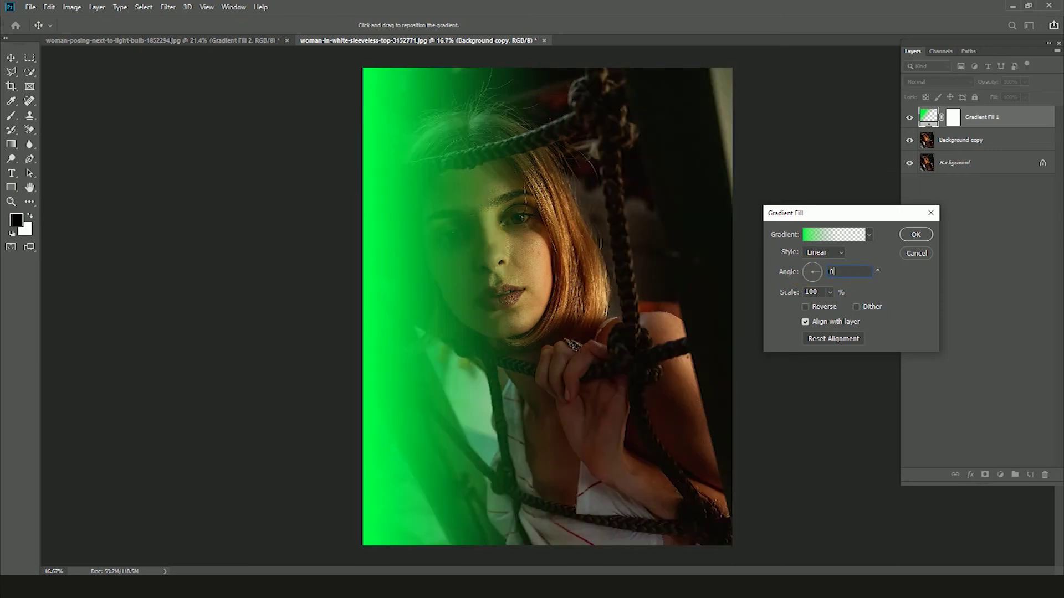
pyautogui.click(917, 234)
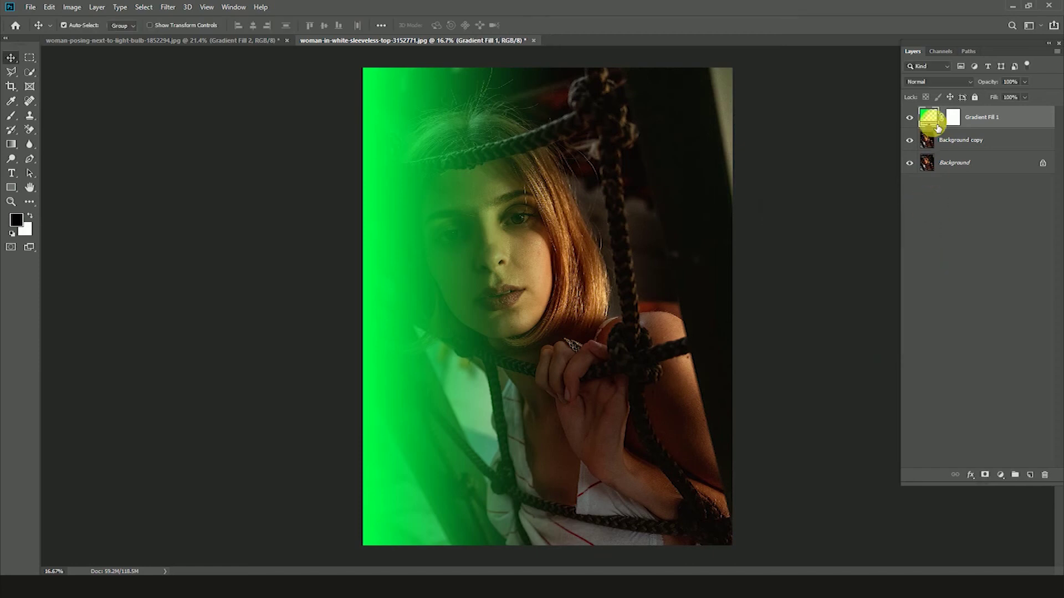
# - Blend the green gradient layer in Color mode and toggle it to compare
pyautogui.click(935, 82)
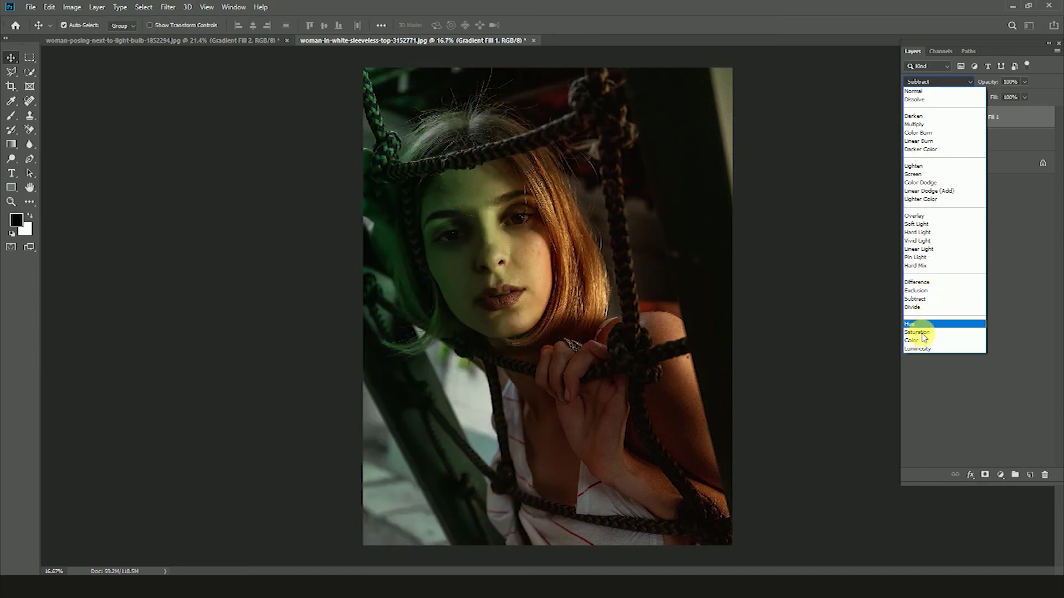
pyautogui.click(920, 340)
pyautogui.click(909, 117)
pyautogui.click(910, 118)
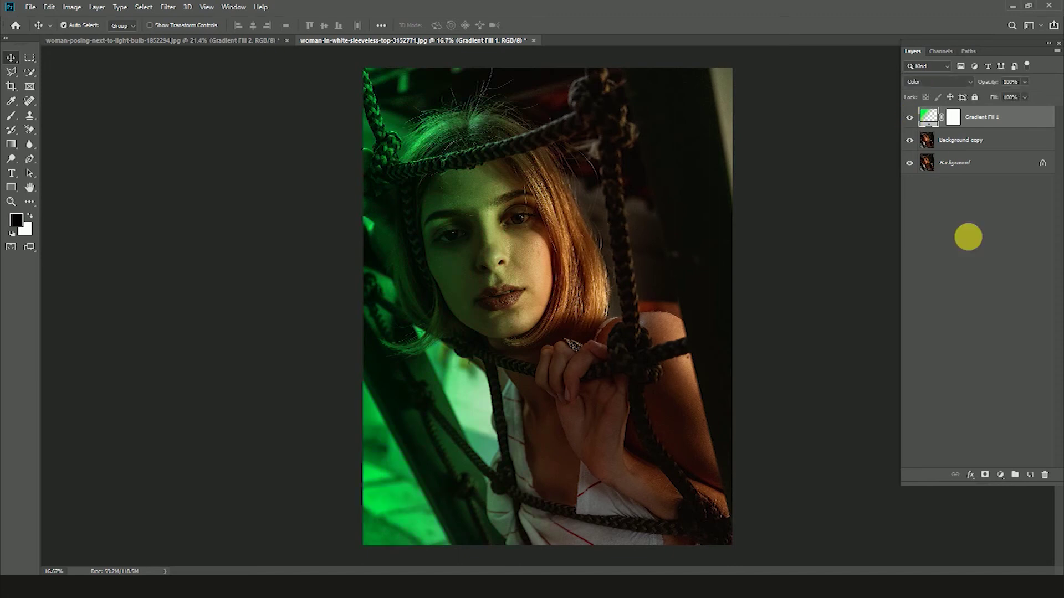
pyautogui.click(1001, 475)
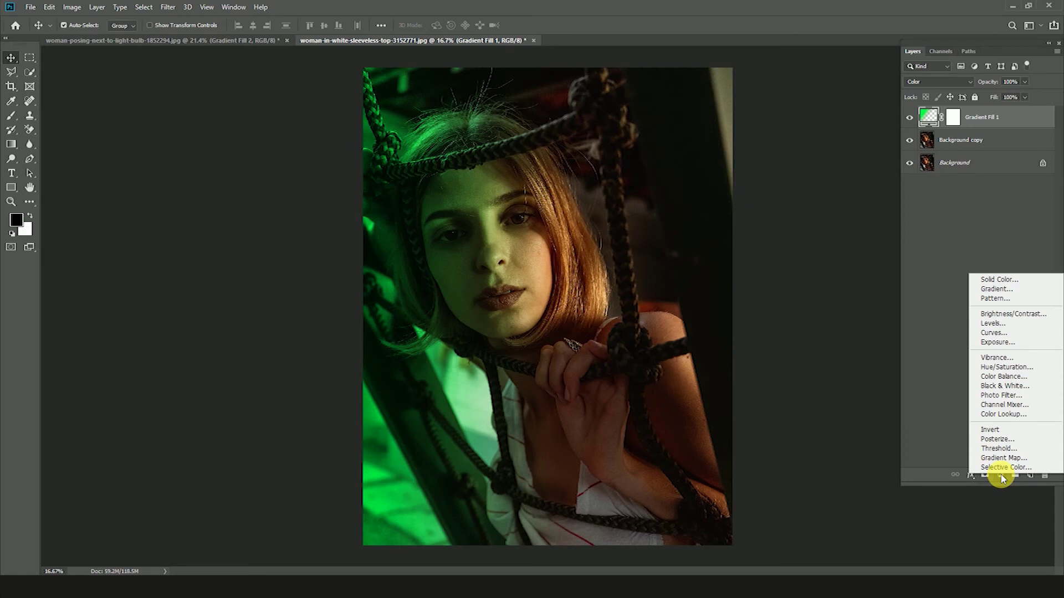
# - Add another gradient fill layer with its left colour stop set to yellow
pyautogui.click(1003, 289)
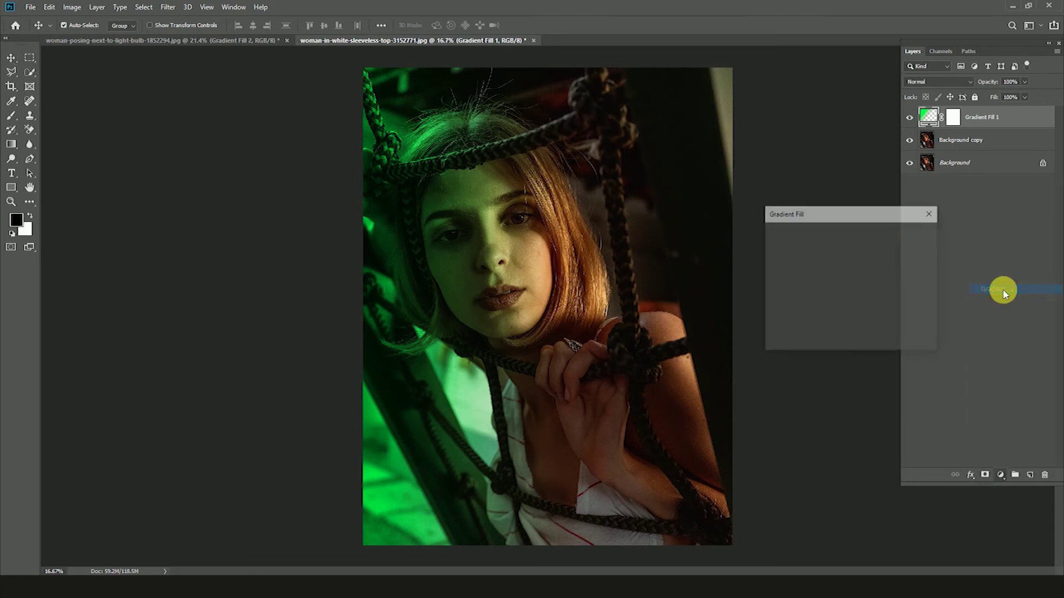
pyautogui.click(809, 237)
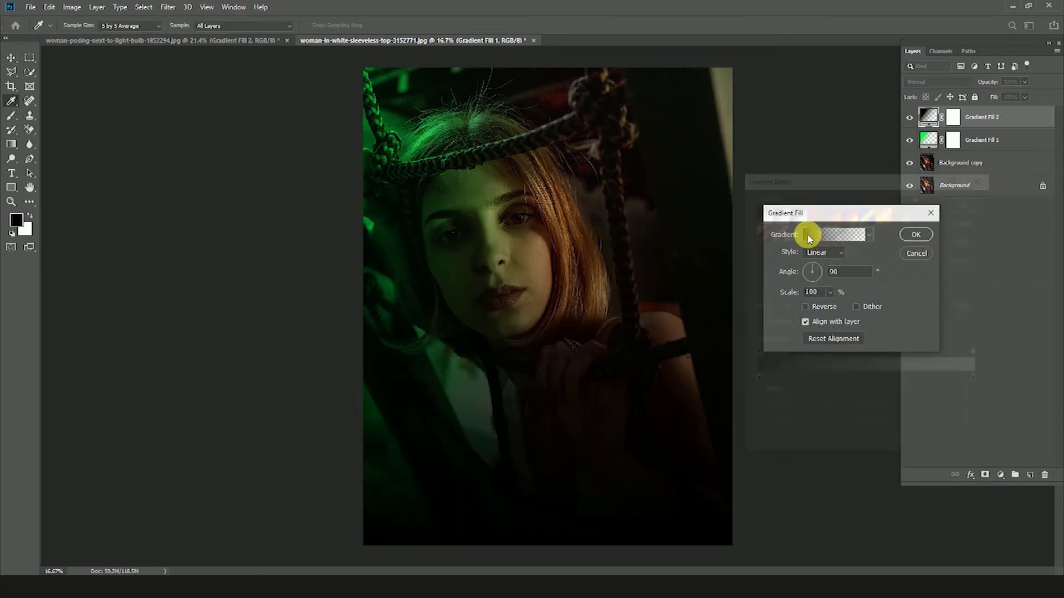
pyautogui.click(754, 381)
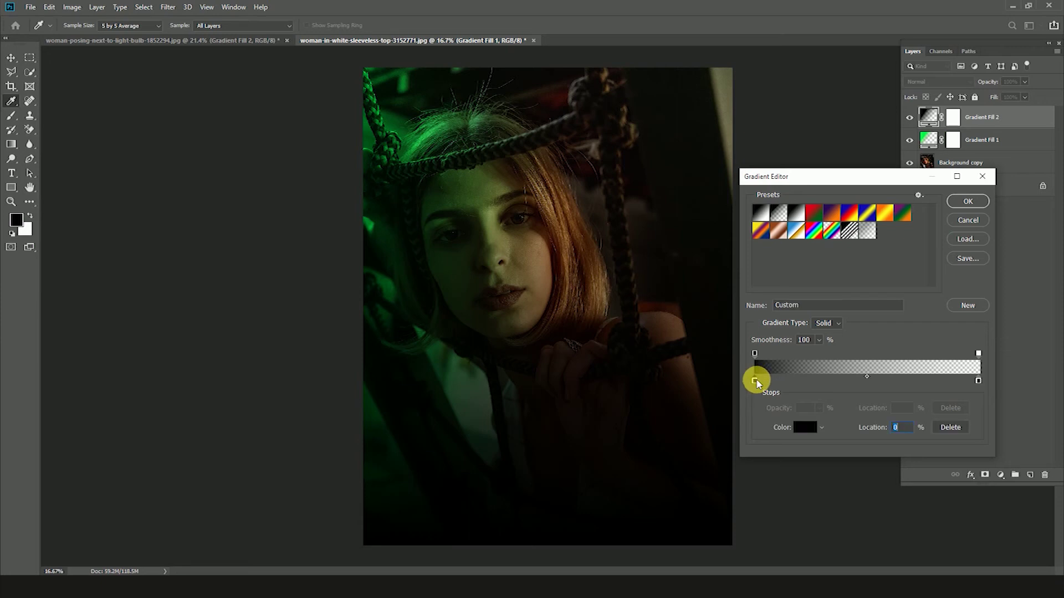
pyautogui.click(805, 427)
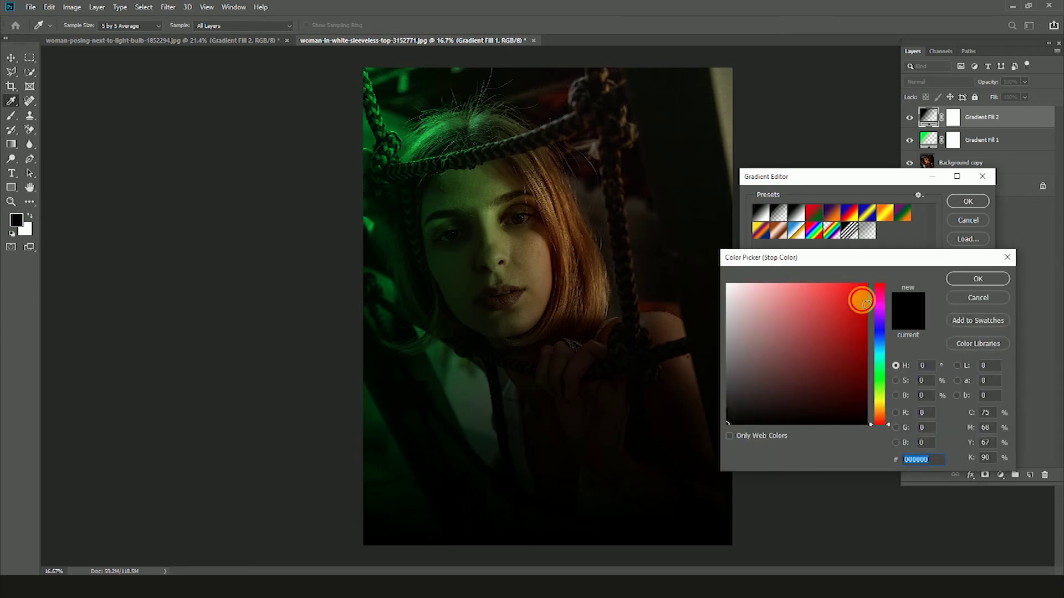
pyautogui.moveTo(859, 298); pyautogui.dragTo(867, 284)
pyautogui.moveTo(881, 386); pyautogui.dragTo(880, 405)
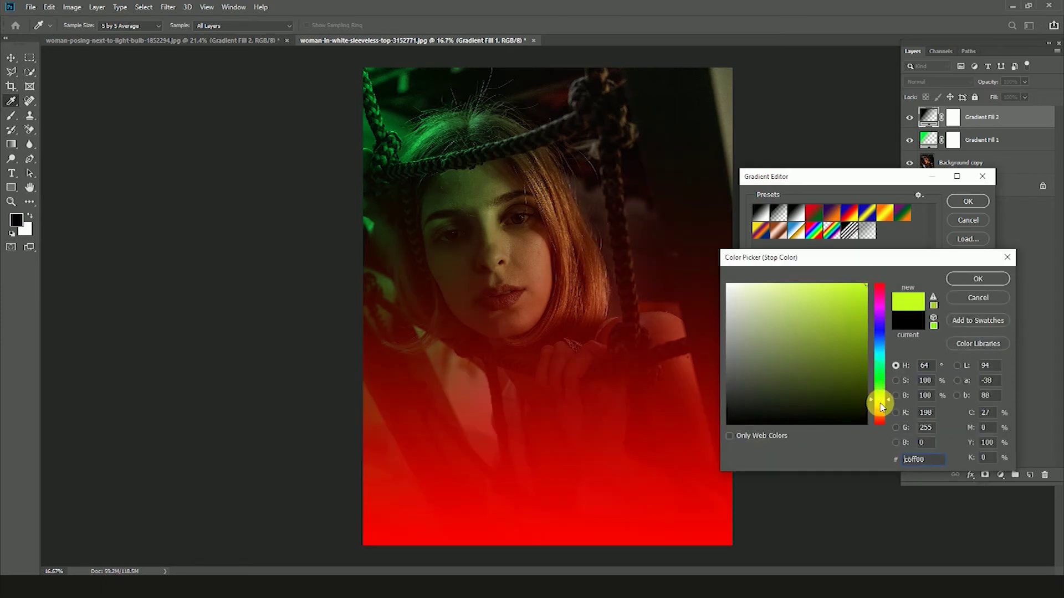
pyautogui.click(867, 293)
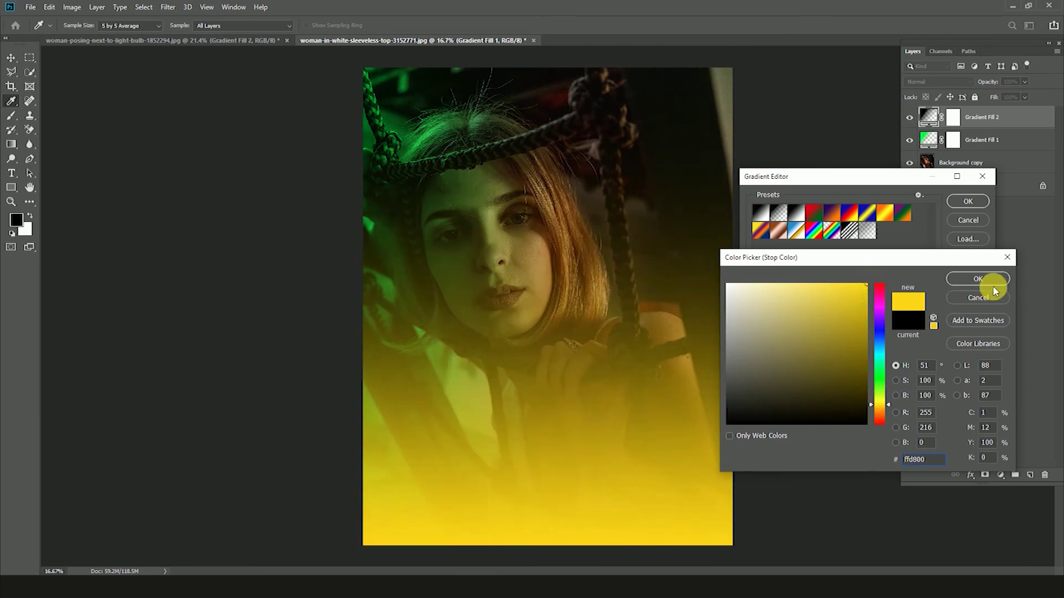
pyautogui.click(978, 279)
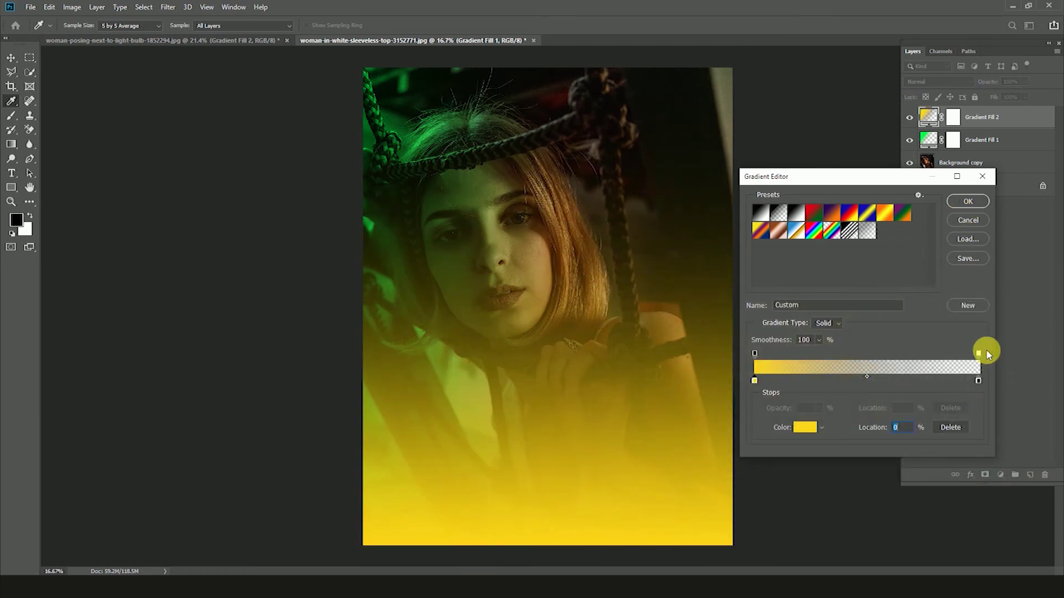
# - Fade the yellow gradient out sooner, shift its midpoint right, and set the angle to 180°
pyautogui.moveTo(978, 353); pyautogui.dragTo(888, 359)
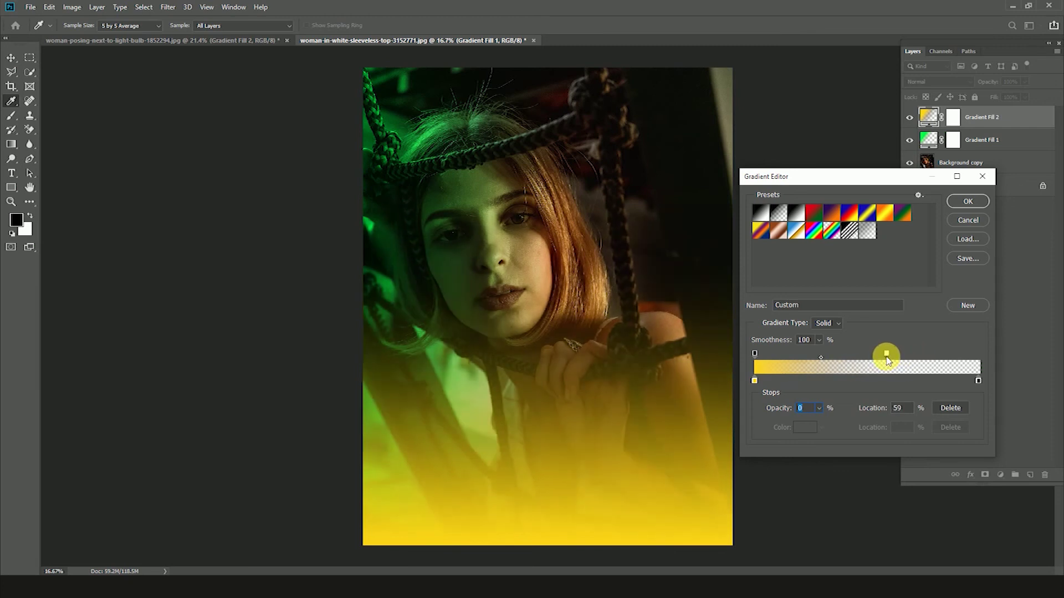
pyautogui.moveTo(816, 362)
pyautogui.mouseDown()
pyautogui.moveTo(830, 363)
pyautogui.moveTo(818, 360)
pyautogui.mouseUp()
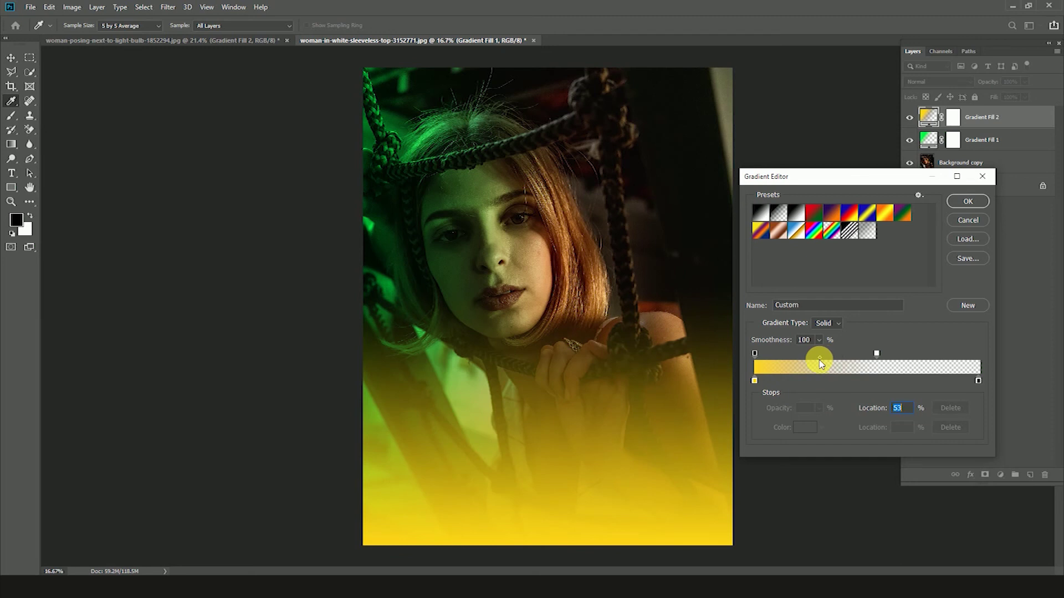
pyautogui.click(968, 204)
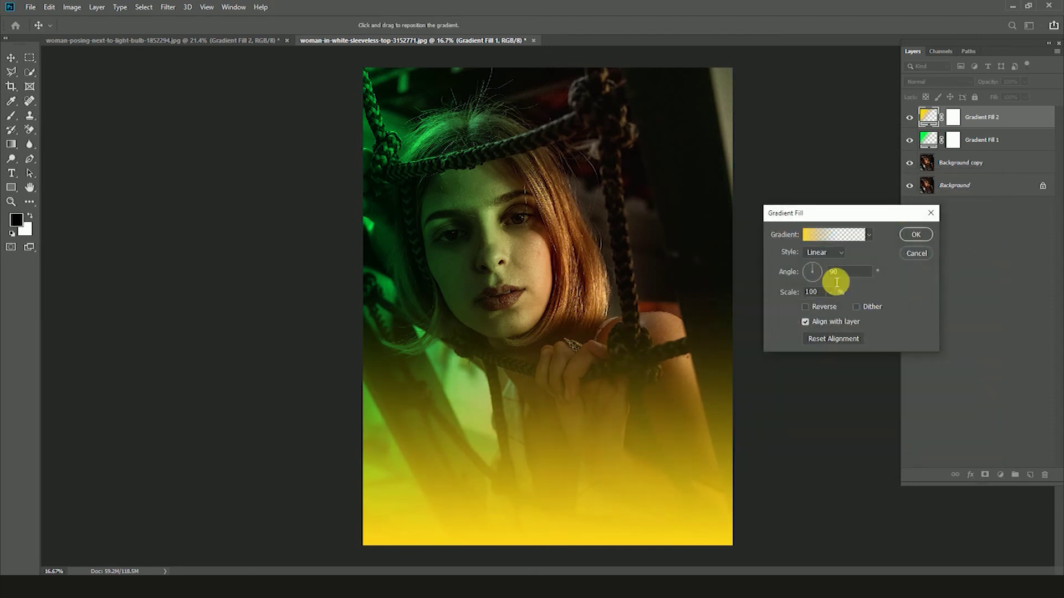
pyautogui.moveTo(823, 274); pyautogui.dragTo(817, 279)
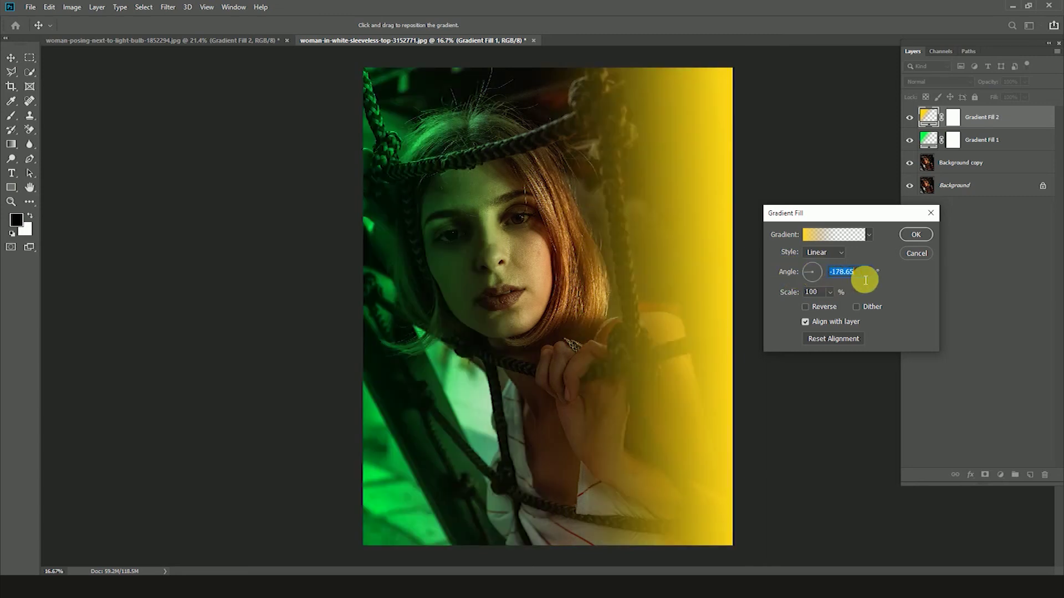
pyautogui.write('180')
pyautogui.click(916, 235)
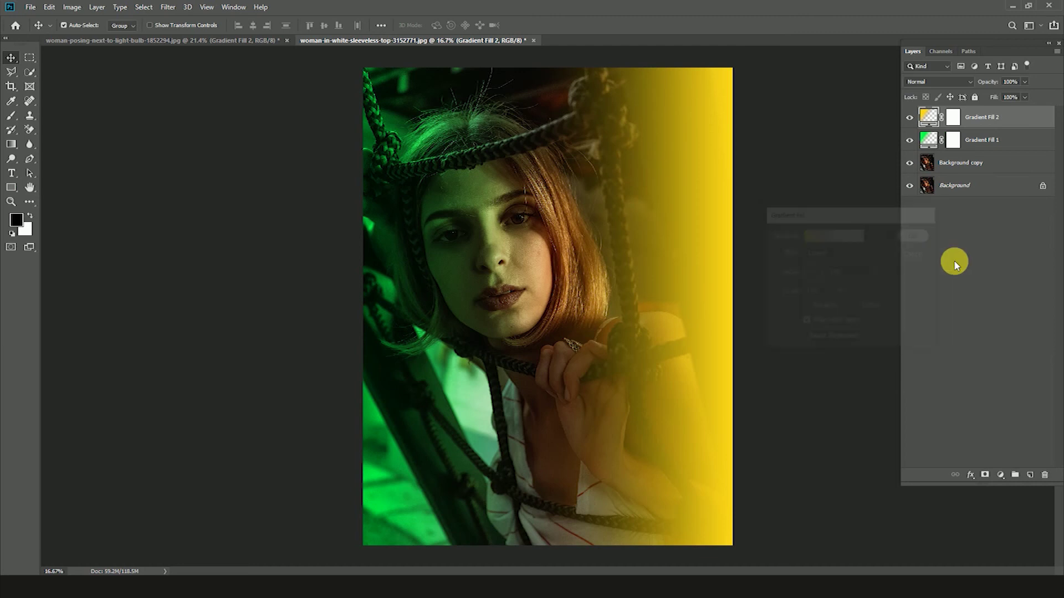
# - Blend Gradient Fill 2 in Color mode and compare against the original photo
pyautogui.click(936, 83)
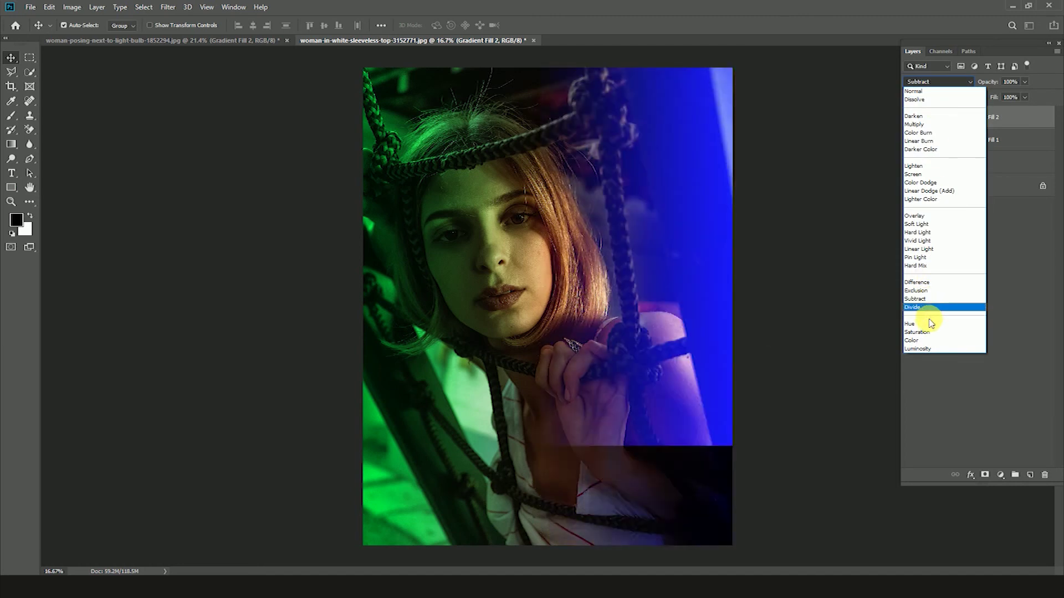
pyautogui.click(926, 344)
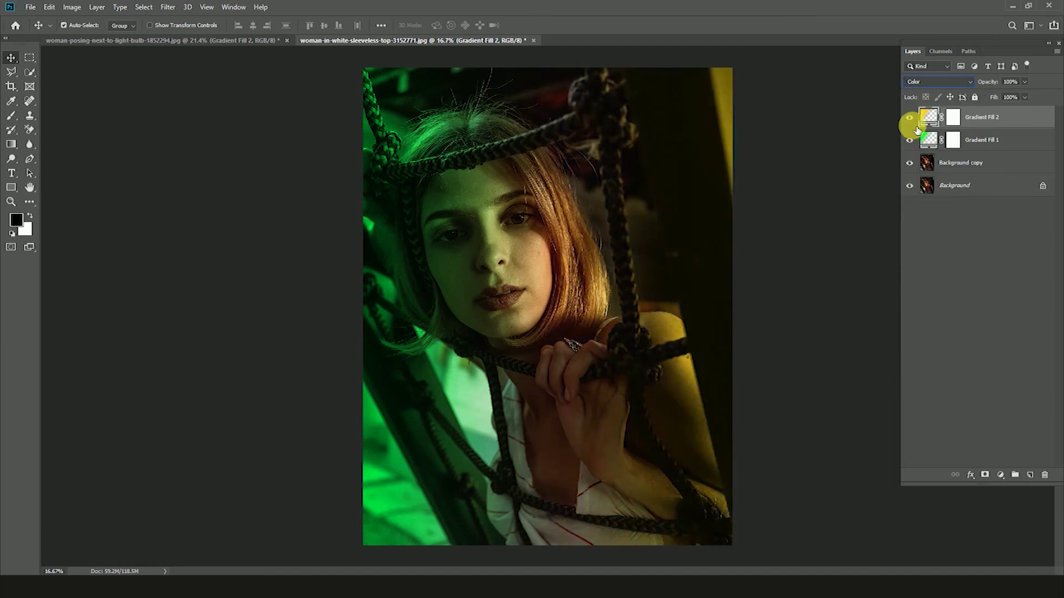
pyautogui.keyDown('alt'); pyautogui.click(910, 186); pyautogui.keyUp('alt')
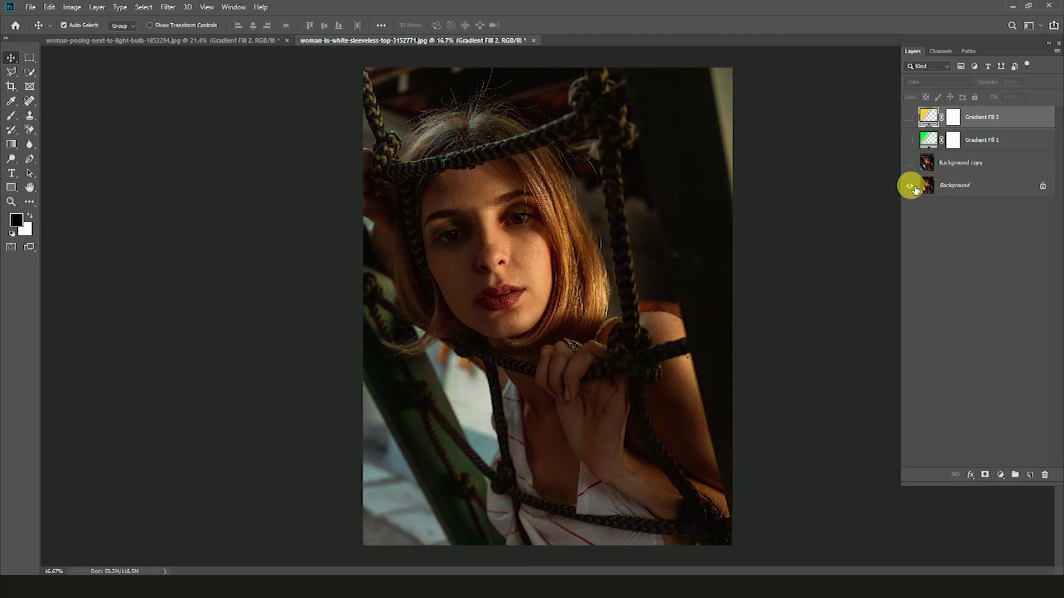
pyautogui.keyDown('alt'); pyautogui.click(910, 187); pyautogui.keyUp('alt')
pyautogui.keyDown('alt'); pyautogui.click(910, 186); pyautogui.keyUp('alt')
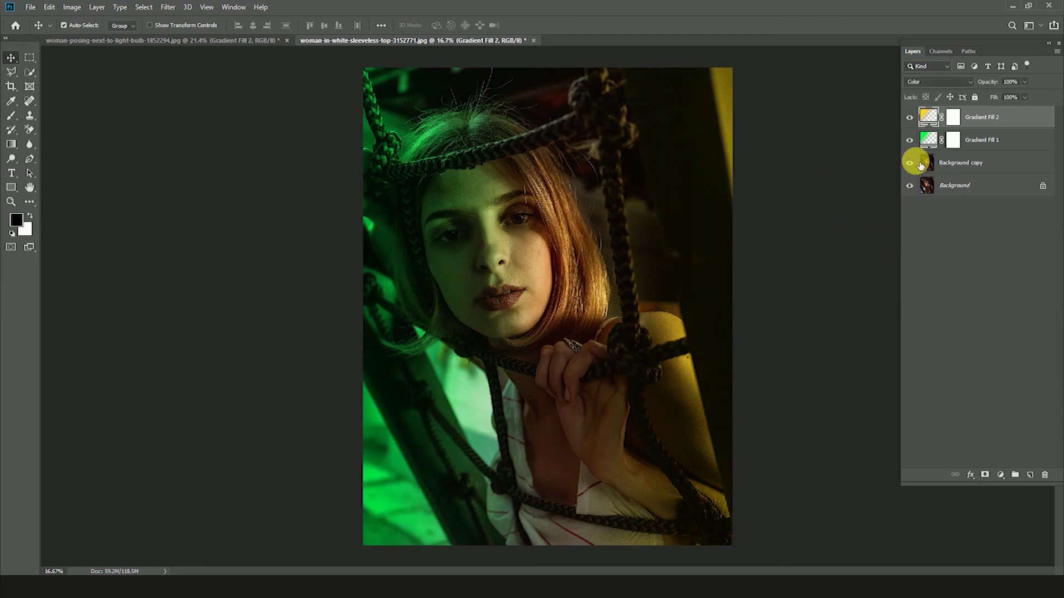
pyautogui.click(933, 142)
pyautogui.doubleClick(929, 141)
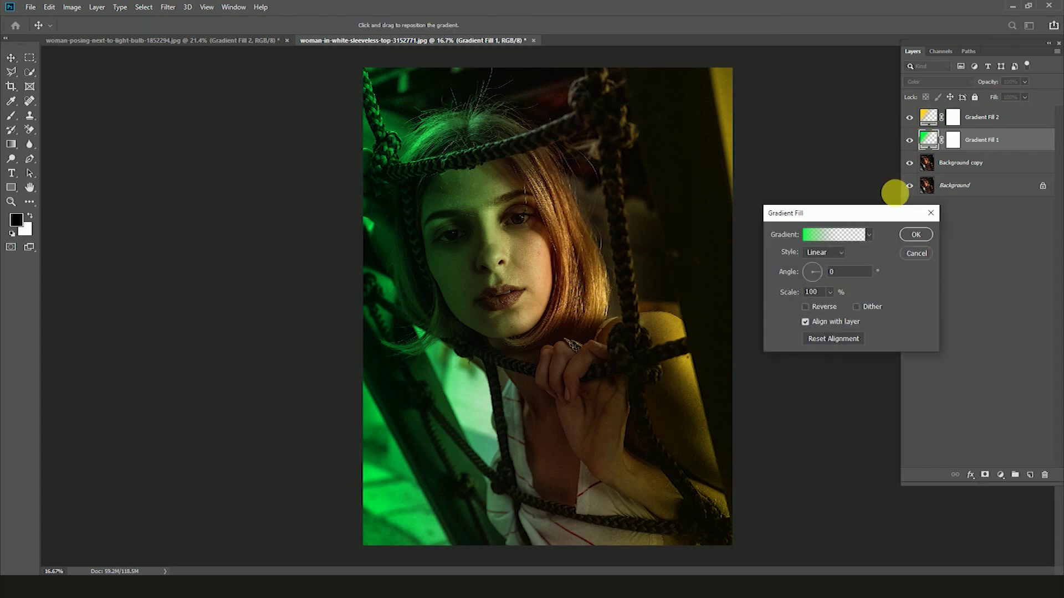
# - Change Gradient Fill 1's left colour stop from green to blue 0540ff and apply the fill
pyautogui.click(809, 234)
pyautogui.click(755, 381)
pyautogui.click(804, 429)
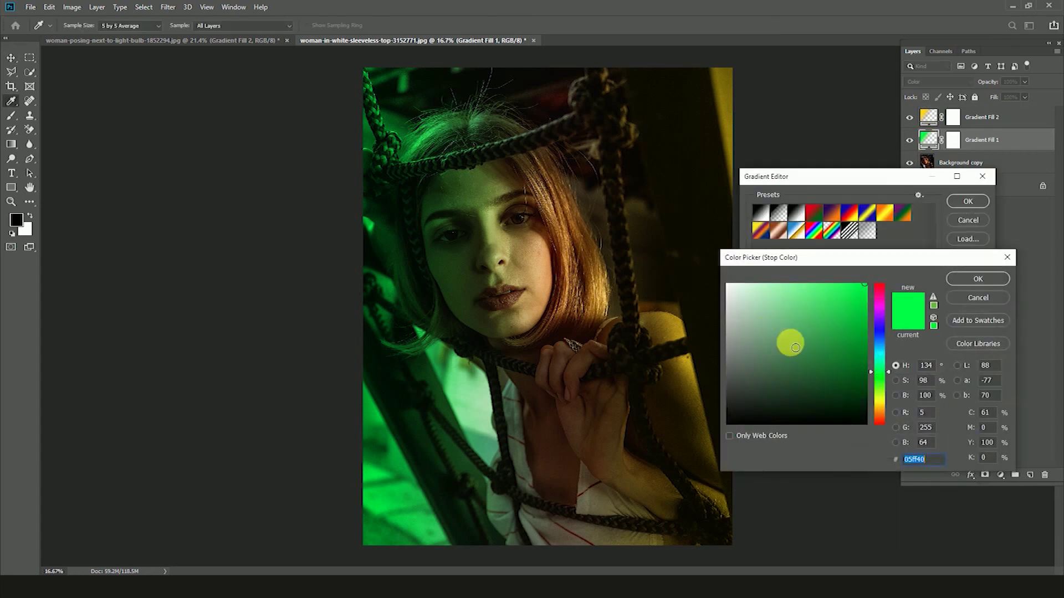
pyautogui.click(881, 356)
pyautogui.moveTo(883, 353); pyautogui.dragTo(885, 340)
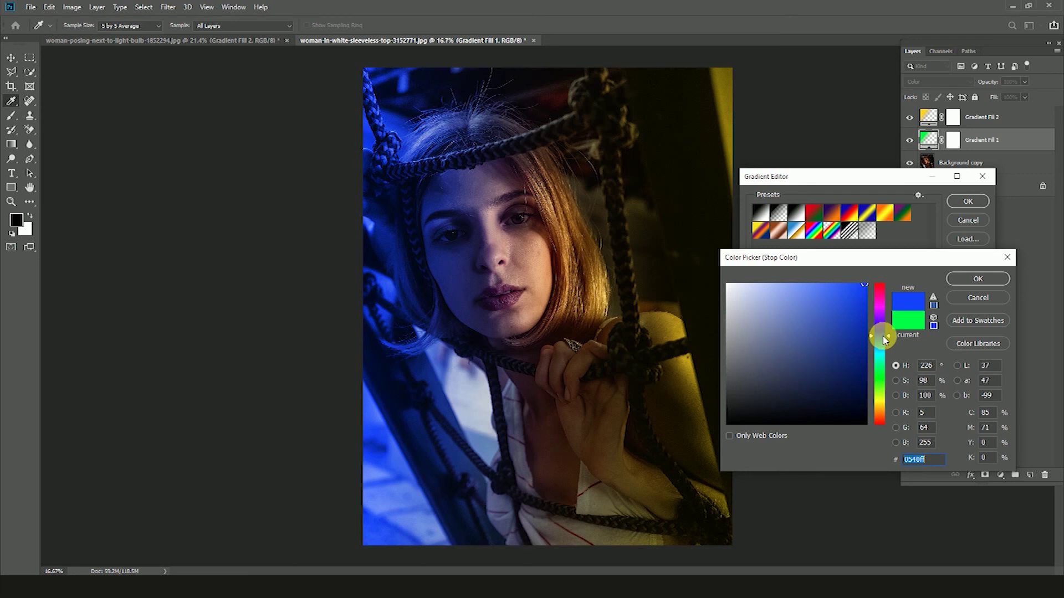
pyautogui.click(977, 278)
pyautogui.click(968, 202)
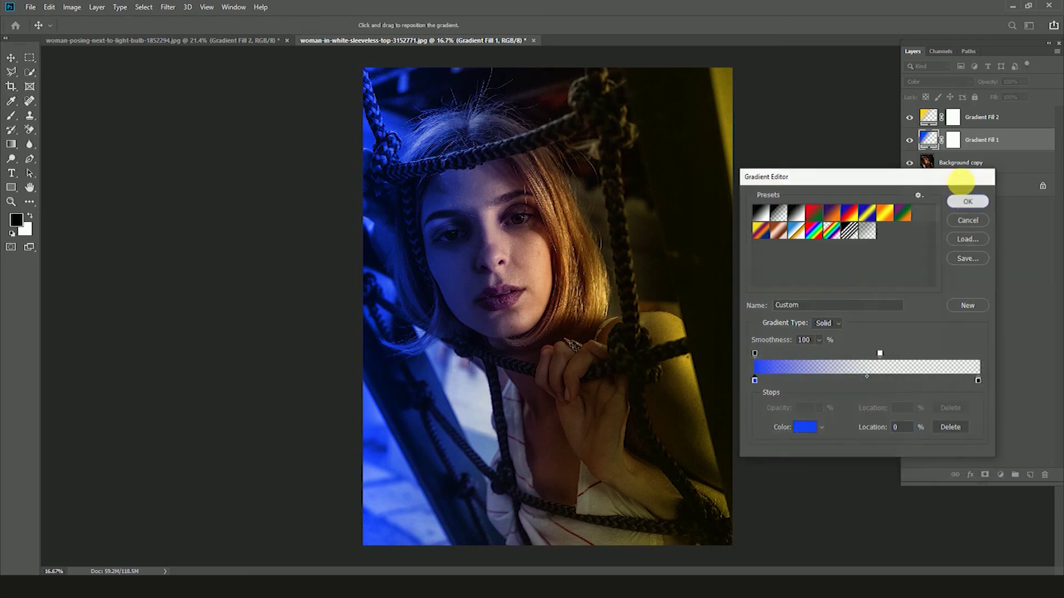
pyautogui.click(917, 232)
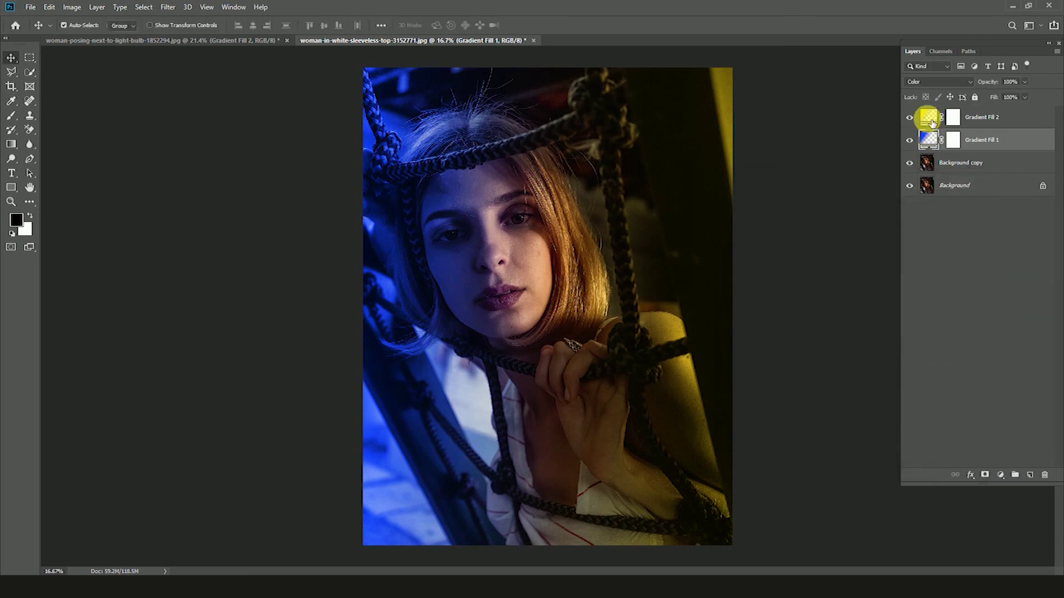
# - Set Gradient Fill 2's left colour stop to deep red
pyautogui.doubleClick(928, 116)
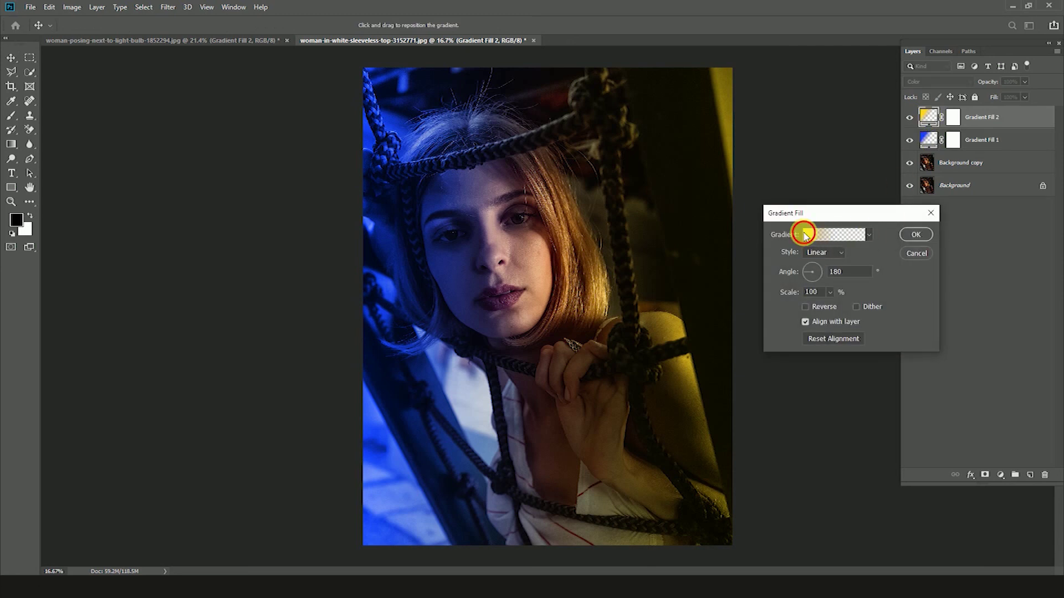
pyautogui.click(805, 235)
pyautogui.click(754, 380)
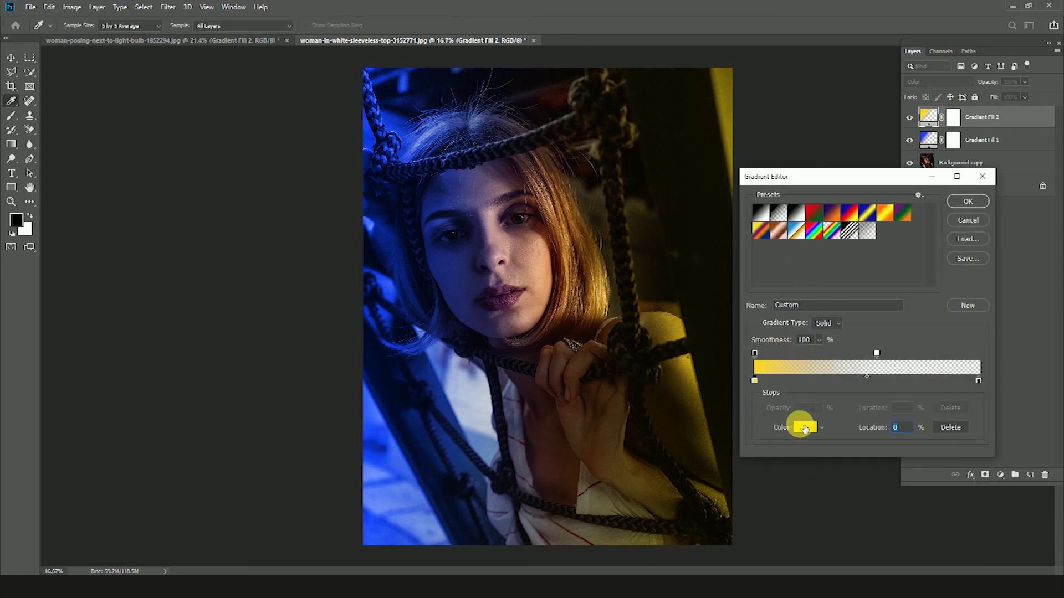
pyautogui.click(804, 427)
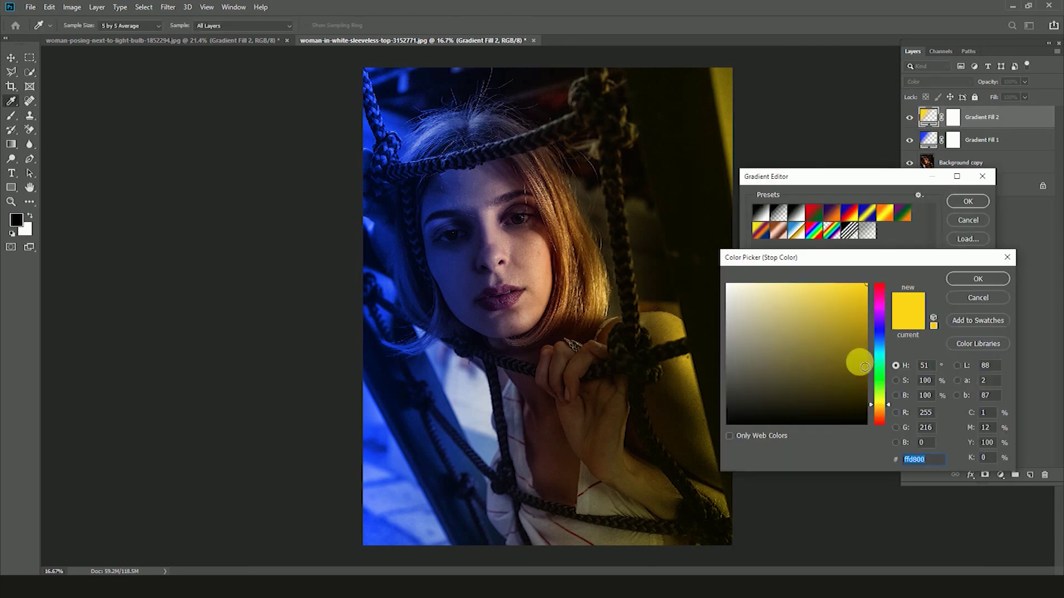
pyautogui.click(881, 336)
pyautogui.moveTo(882, 337); pyautogui.dragTo(884, 283)
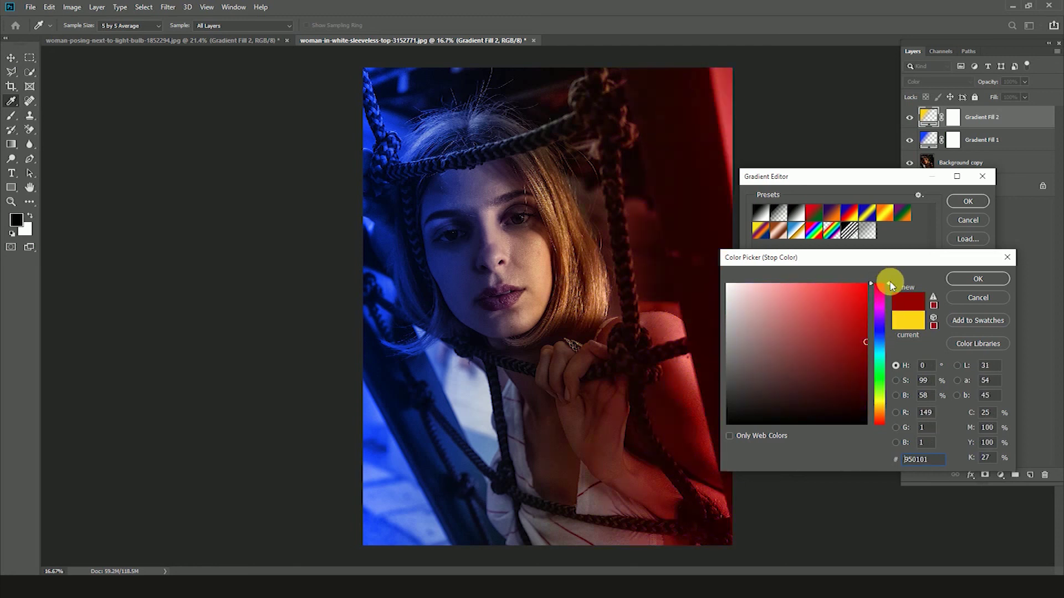
pyautogui.click(980, 279)
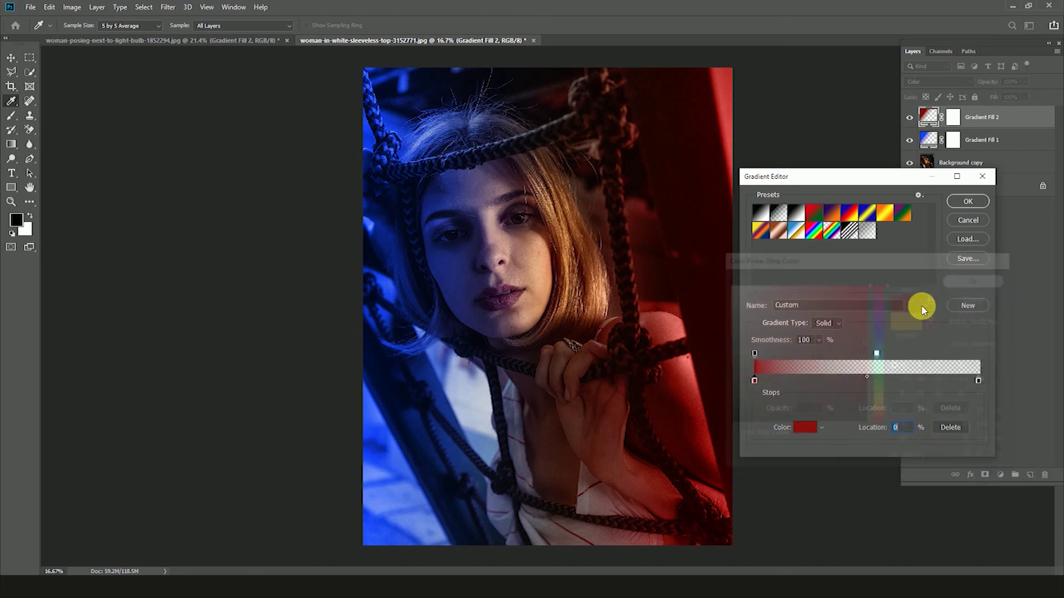
# - Move the gradient's transparent stop to about 72% and its midpoint right, then apply
pyautogui.click(883, 353)
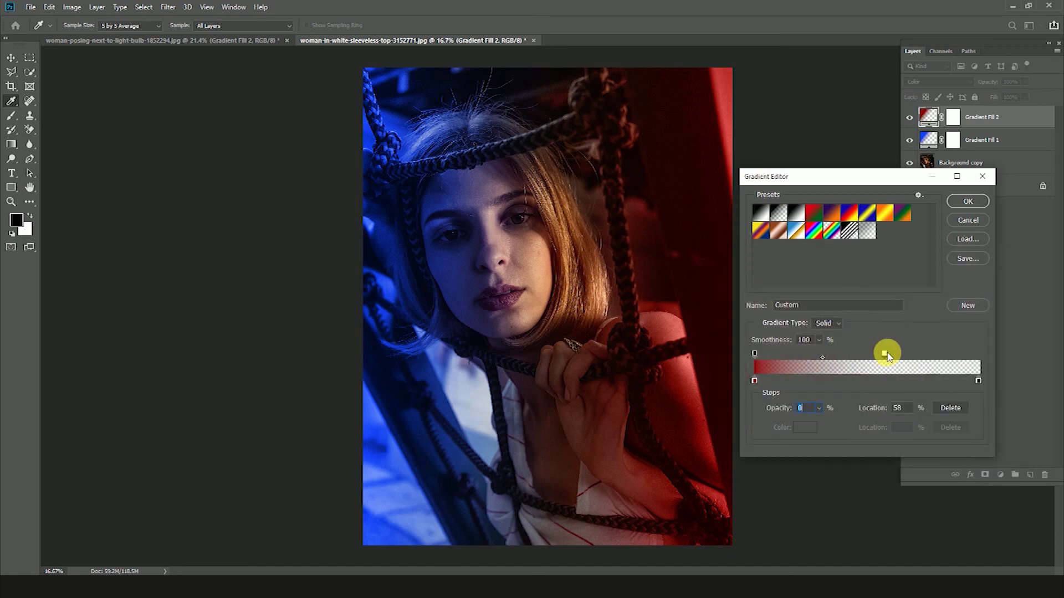
pyautogui.moveTo(896, 355); pyautogui.dragTo(912, 355)
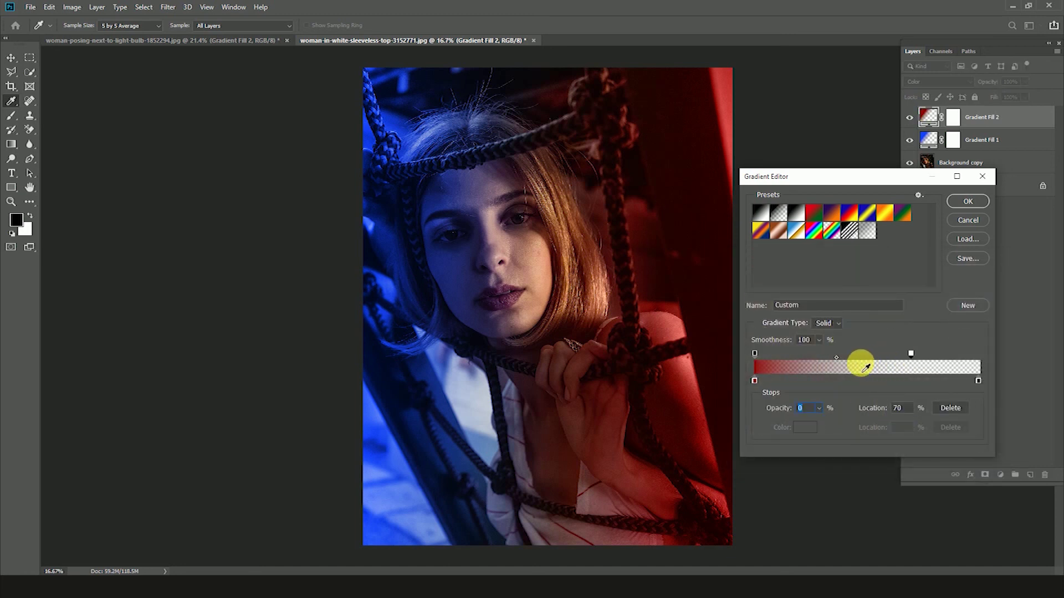
pyautogui.moveTo(836, 358); pyautogui.dragTo(864, 359)
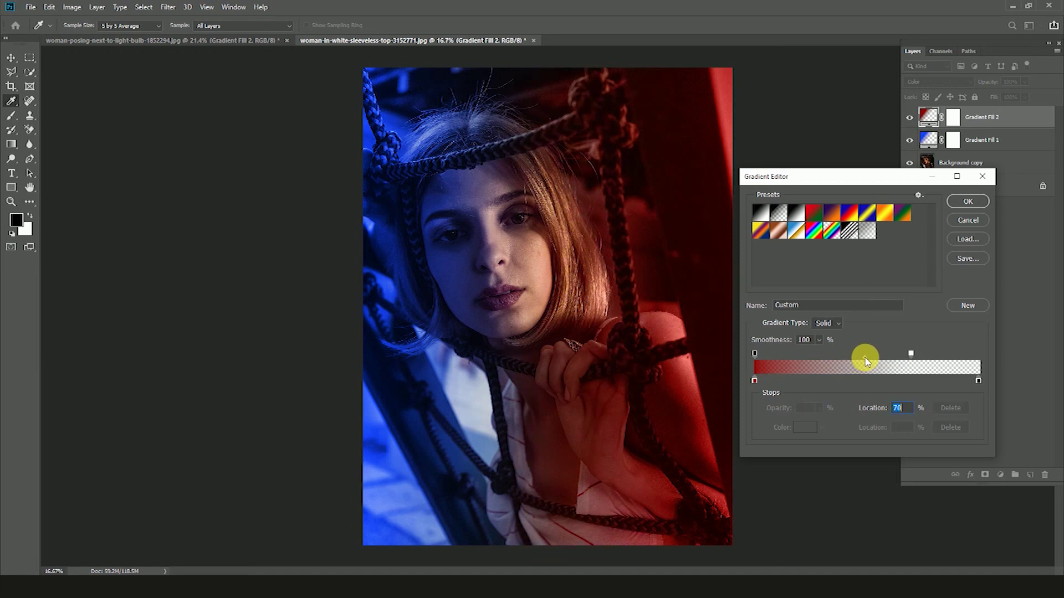
pyautogui.moveTo(911, 354); pyautogui.dragTo(918, 357)
pyautogui.click(967, 201)
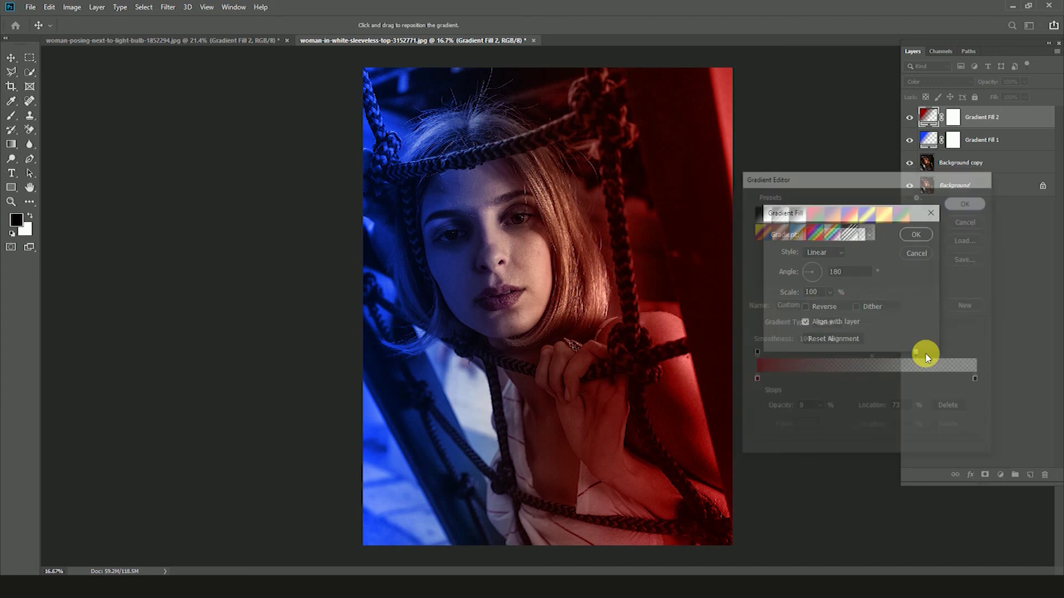
pyautogui.click(914, 237)
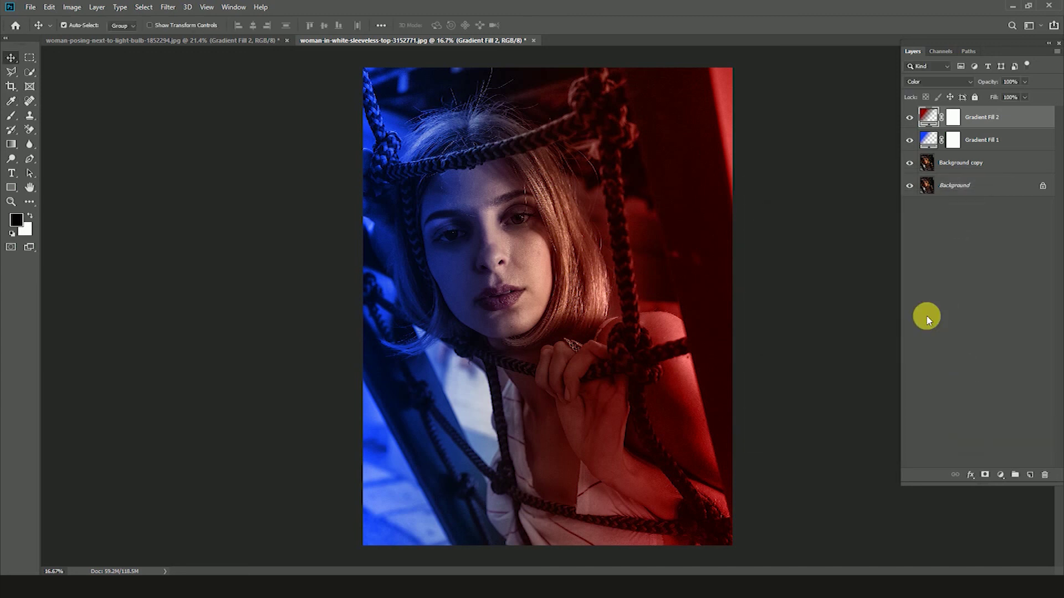
# - Compare the blue-and-red grading with the original Background photo, then switch to the light-bulb portrait
pyautogui.keyDown('alt'); pyautogui.click(909, 186); pyautogui.keyUp('alt')
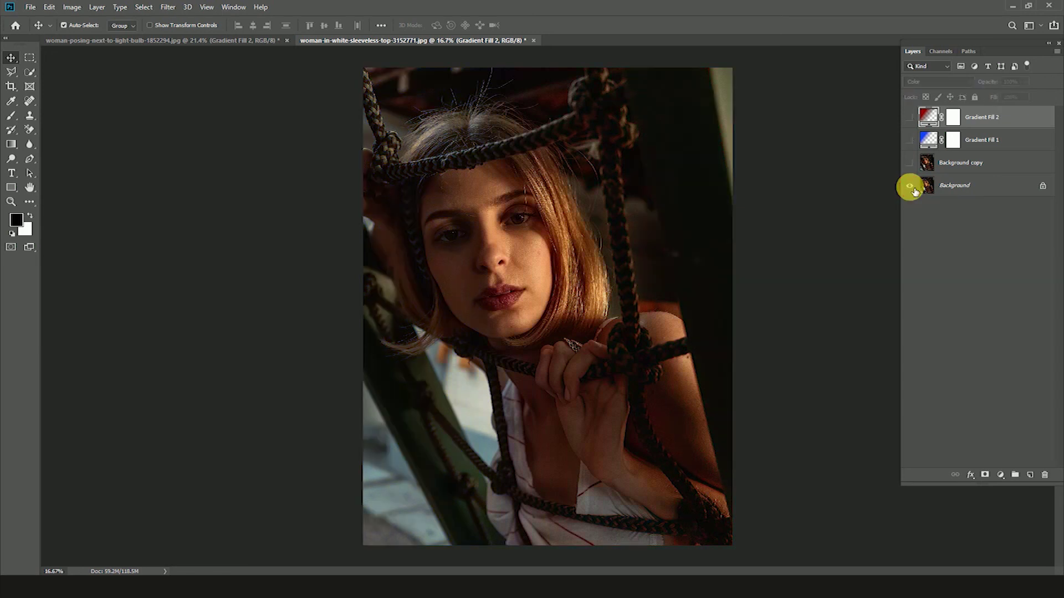
pyautogui.keyDown('alt'); pyautogui.click(909, 185); pyautogui.keyUp('alt')
pyautogui.keyDown('alt'); pyautogui.click(909, 185); pyautogui.keyUp('alt')
pyautogui.keyDown('alt'); pyautogui.click(909, 186); pyautogui.keyUp('alt')
pyautogui.keyDown('alt'); pyautogui.click(909, 185); pyautogui.keyUp('alt')
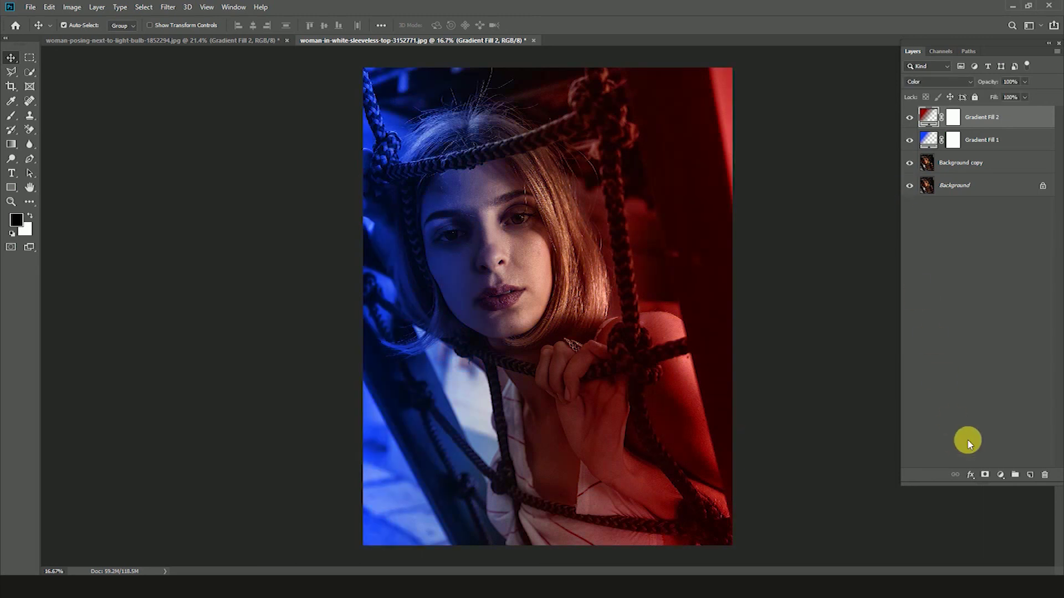
pyautogui.click(230, 41)
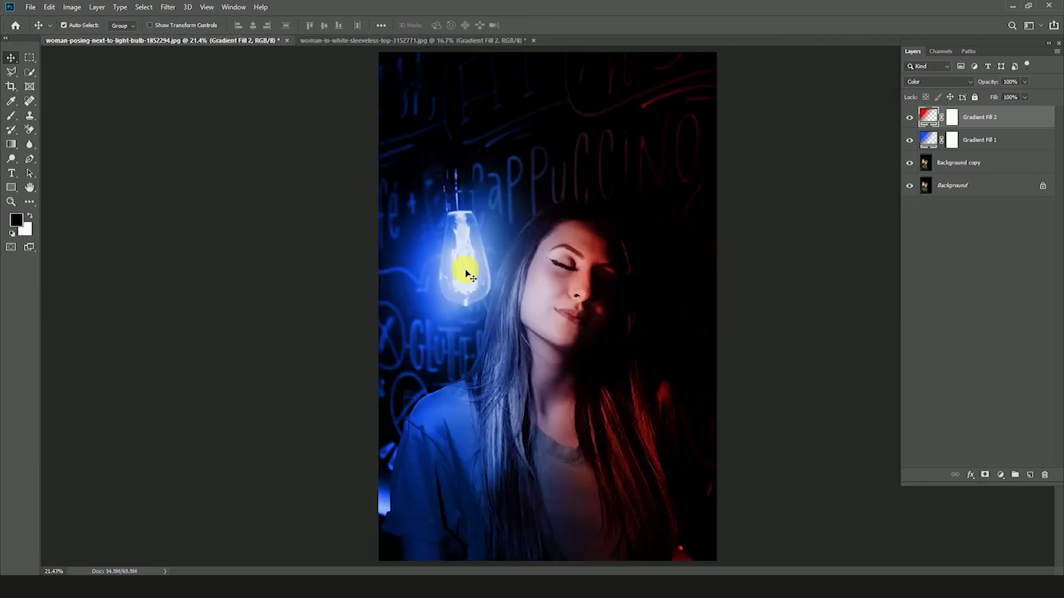